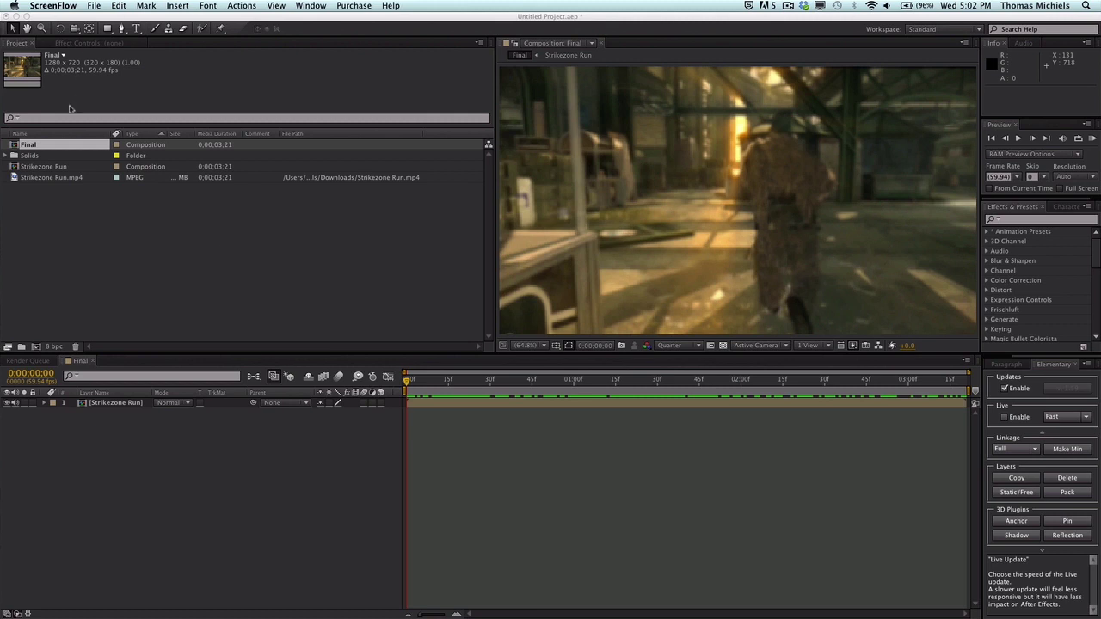
Activate the After Effects window and select the Final composition in the Project panel
{"action": "left_click", "coordinate": [58, 144]}
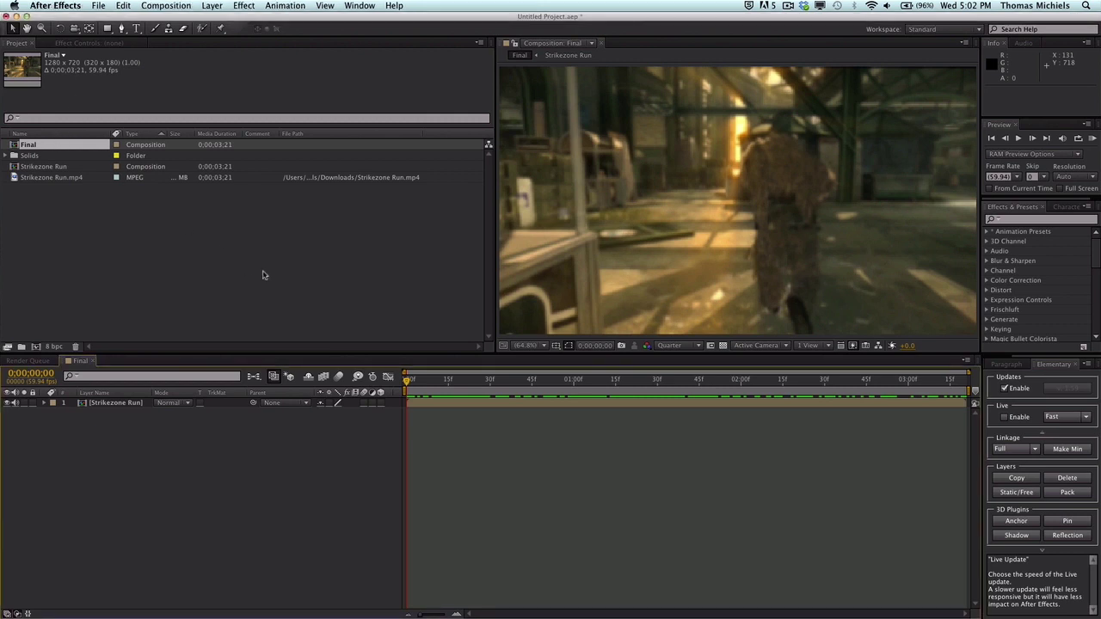
{"action": "left_click", "coordinate": [46, 148]}
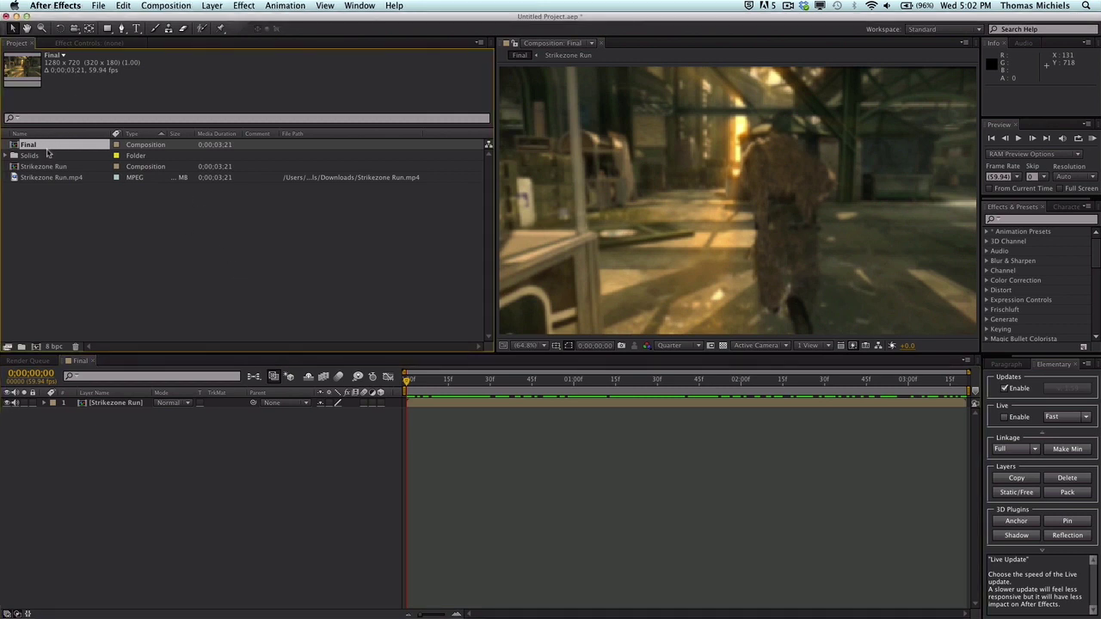
Delete the Final composition, glance through the Effect menu, and select Strikezone Run
{"action": "key", "text": "Delete"}
{"action": "left_click", "coordinate": [638, 337]}
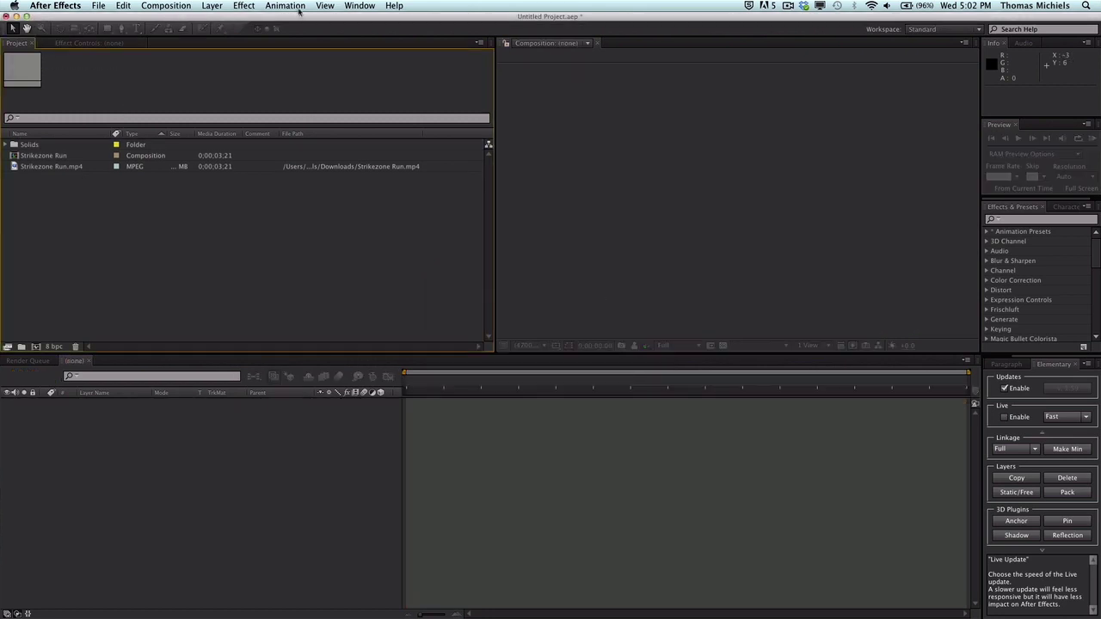
{"action": "left_click", "coordinate": [249, 6]}
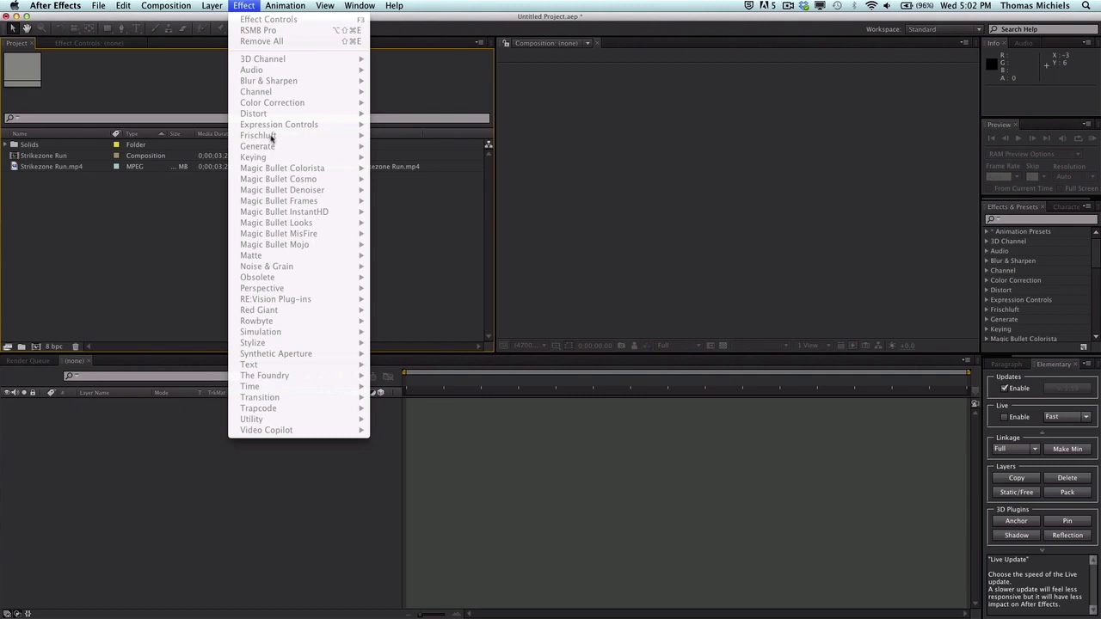
{"action": "left_click", "coordinate": [438, 497]}
{"action": "left_click", "coordinate": [210, 516]}
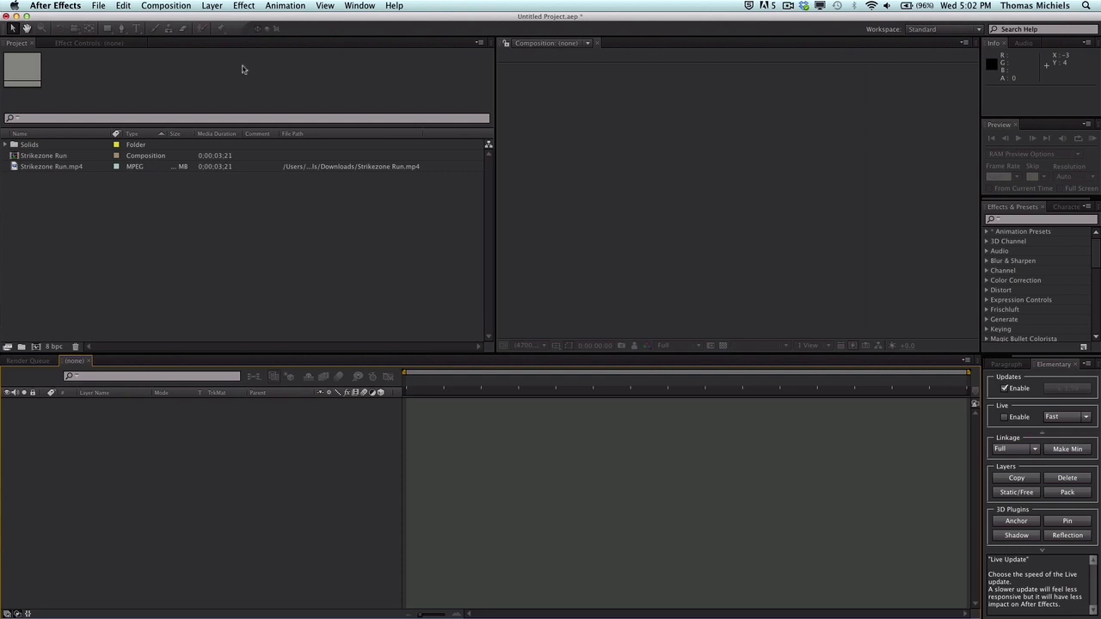
{"action": "left_click", "coordinate": [152, 249]}
Open the Strikezone Run composition and scrub the footage forward
{"action": "left_click", "coordinate": [48, 158]}
{"action": "double_click", "coordinate": [47, 158]}
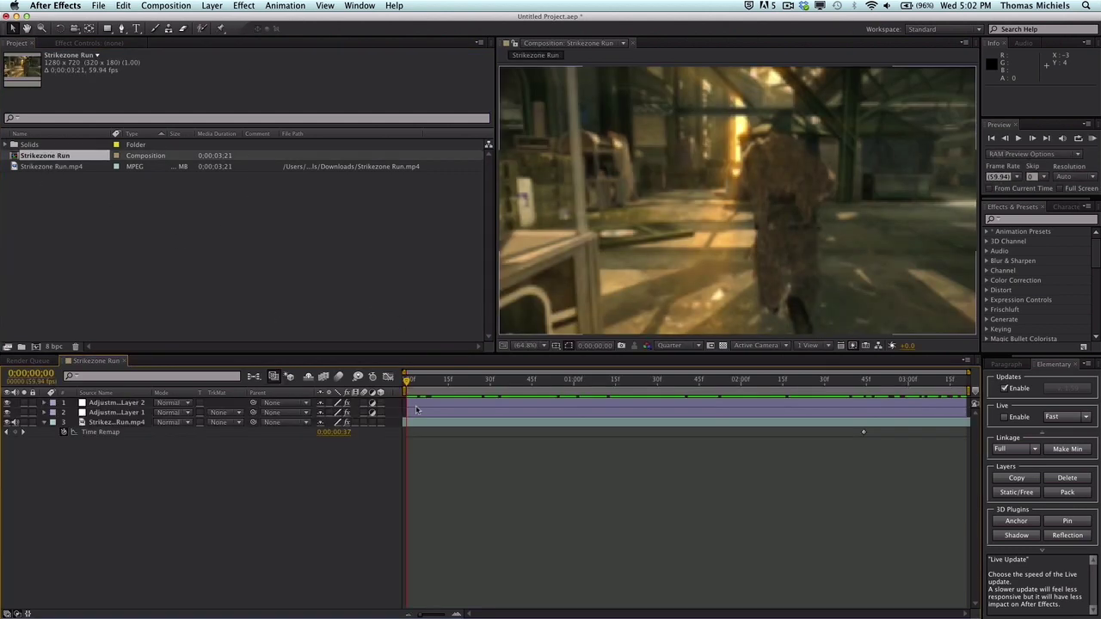
{"action": "left_click_drag", "start_coordinate": [410, 381], "coordinate": [498, 381]}
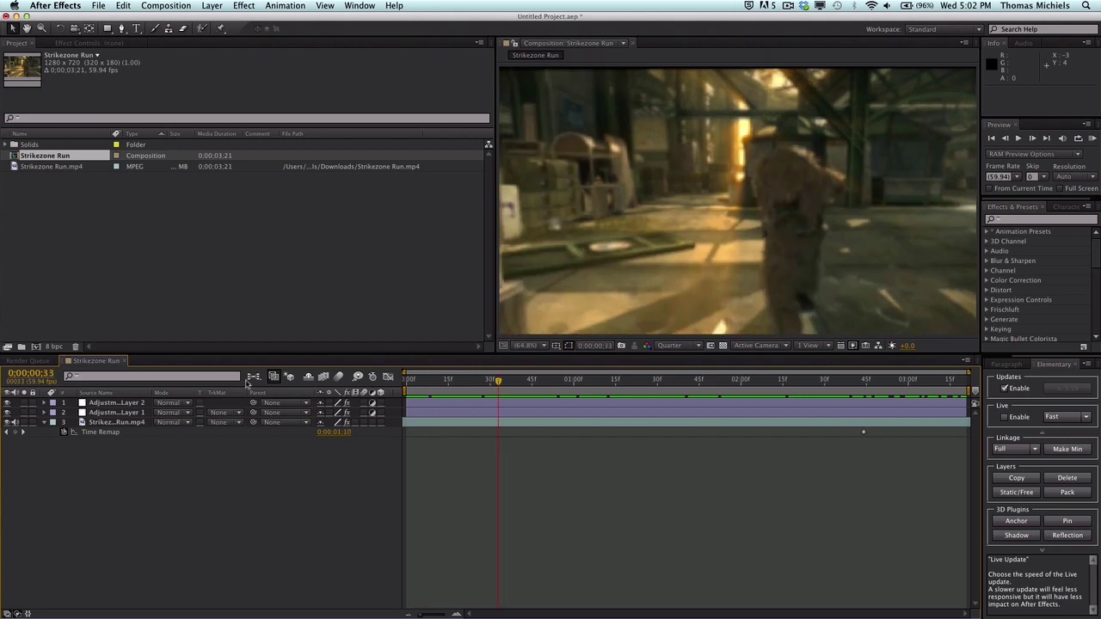
Toggle the adjustment layers' visibility on and off to compare the look
{"action": "left_click", "coordinate": [8, 413]}
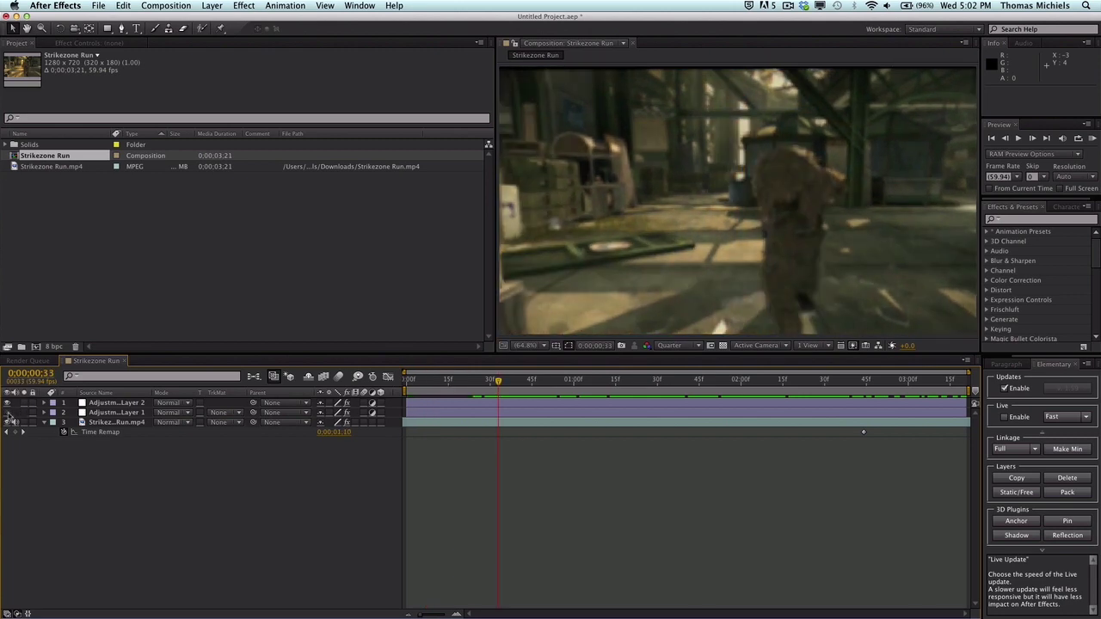
{"action": "left_click", "coordinate": [8, 413]}
{"action": "left_click", "coordinate": [8, 413]}
{"action": "left_click", "coordinate": [8, 413]}
{"action": "left_click", "coordinate": [7, 413]}
{"action": "left_click", "coordinate": [8, 413]}
{"action": "left_click", "coordinate": [8, 413]}
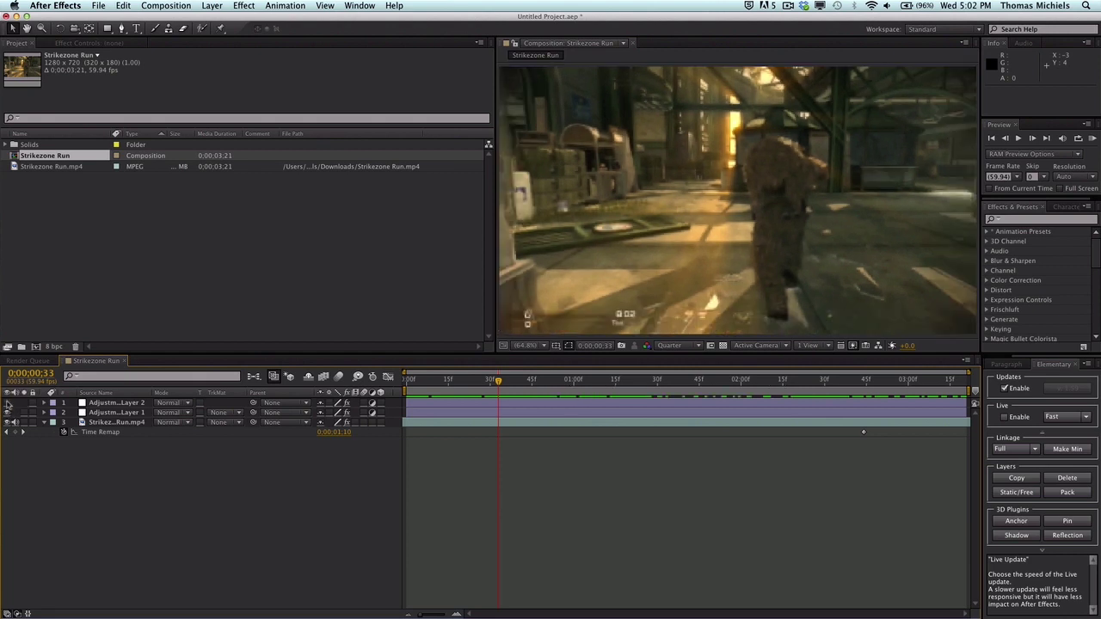
{"action": "left_click", "coordinate": [7, 412]}
{"action": "left_click", "coordinate": [7, 412]}
{"action": "left_click", "coordinate": [8, 412]}
{"action": "left_click", "coordinate": [7, 412]}
{"action": "left_click", "coordinate": [7, 412]}
Play and scrub the footage, then nest Strikezone Run in a new composition
{"action": "key", "text": "space"}
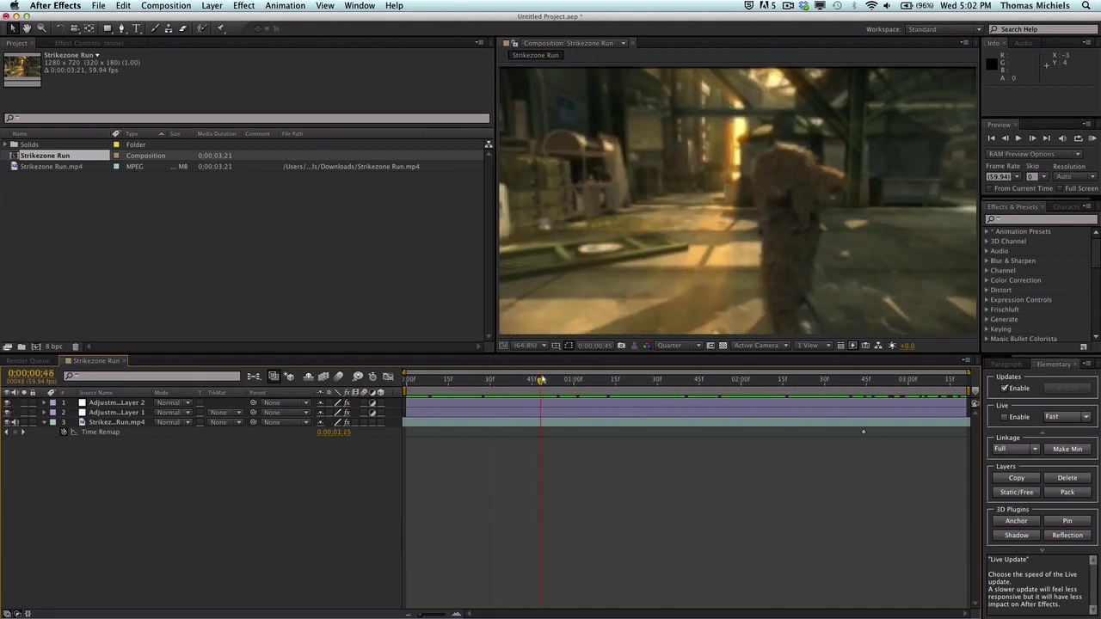
{"action": "left_click", "coordinate": [610, 379]}
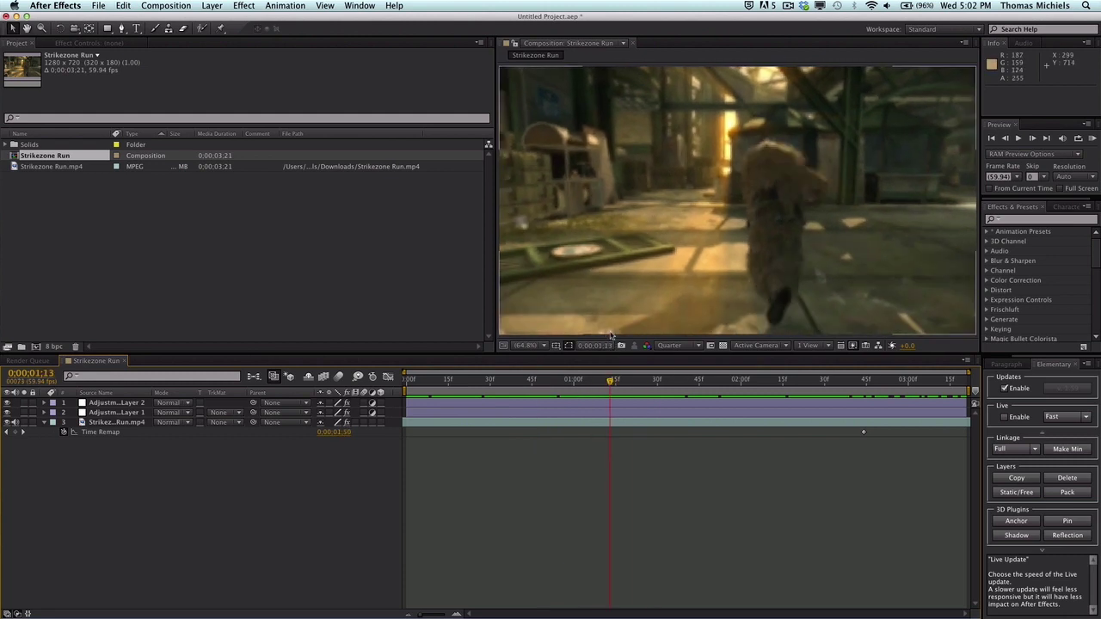
{"action": "left_click_drag", "start_coordinate": [609, 371], "coordinate": [502, 377]}
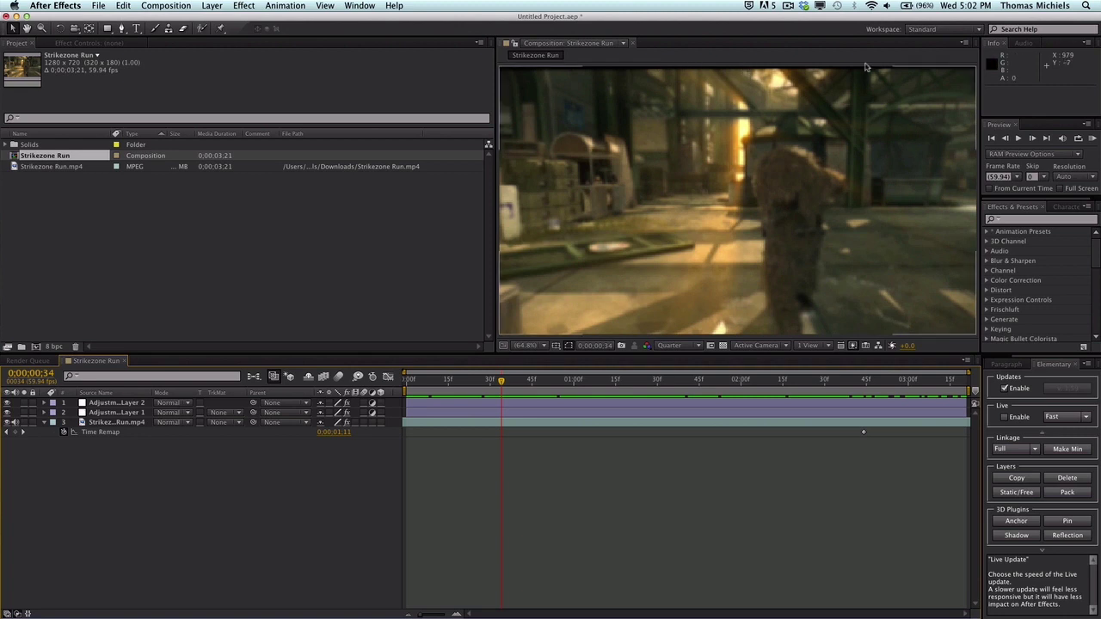
{"action": "left_click_drag", "start_coordinate": [509, 386], "coordinate": [769, 381]}
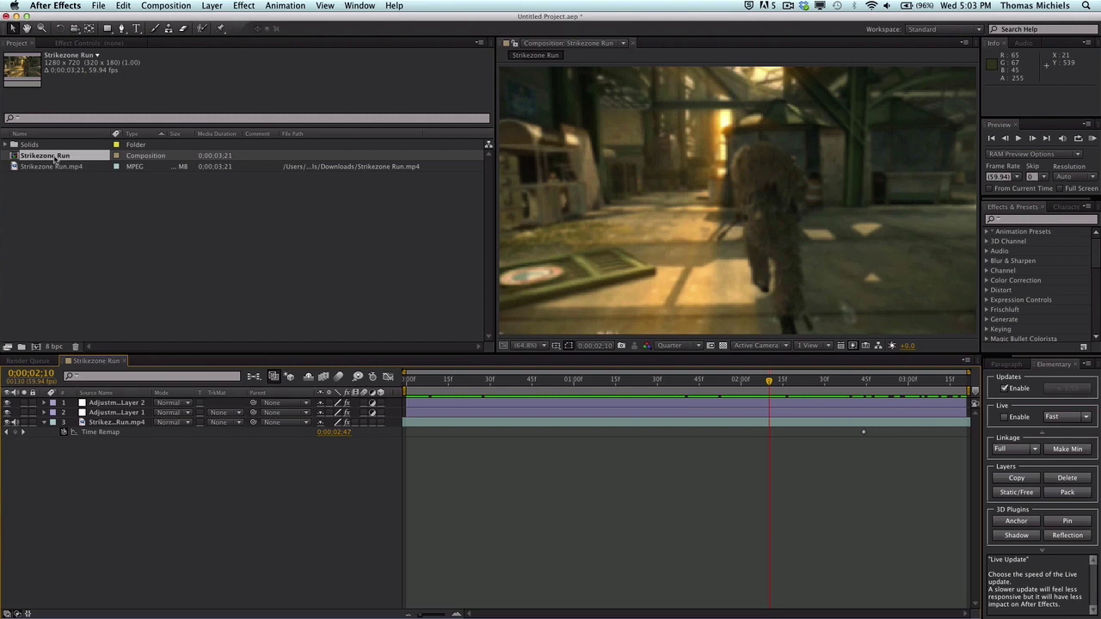
{"action": "left_click_drag", "start_coordinate": [57, 160], "coordinate": [36, 347]}
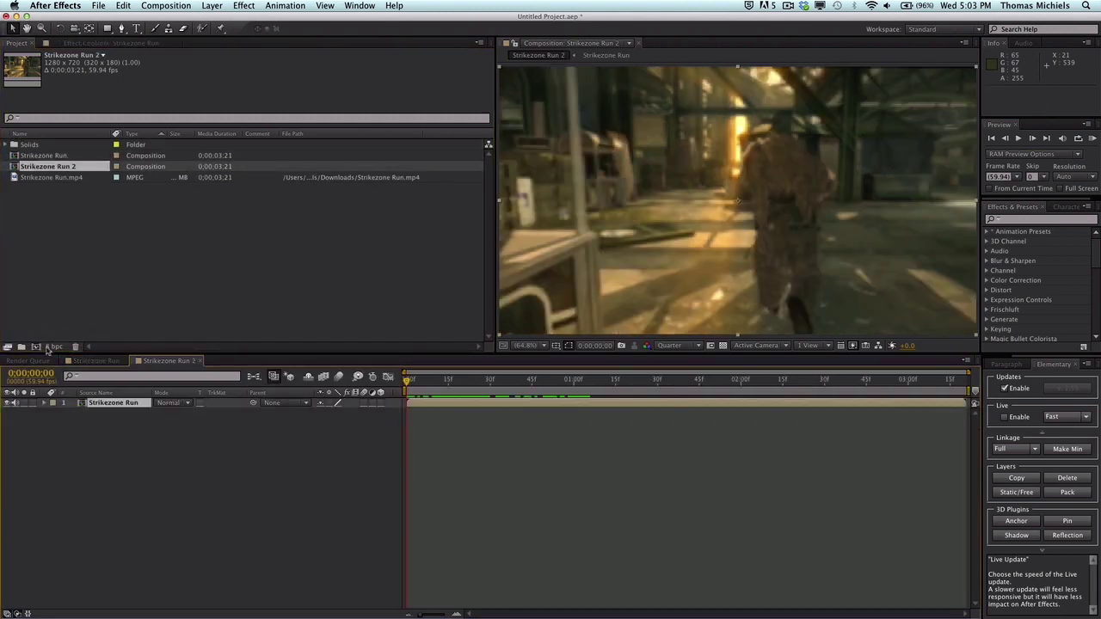
Rename the new Strikezone Run 2 composition to 'Final'
{"action": "left_click", "coordinate": [40, 169]}
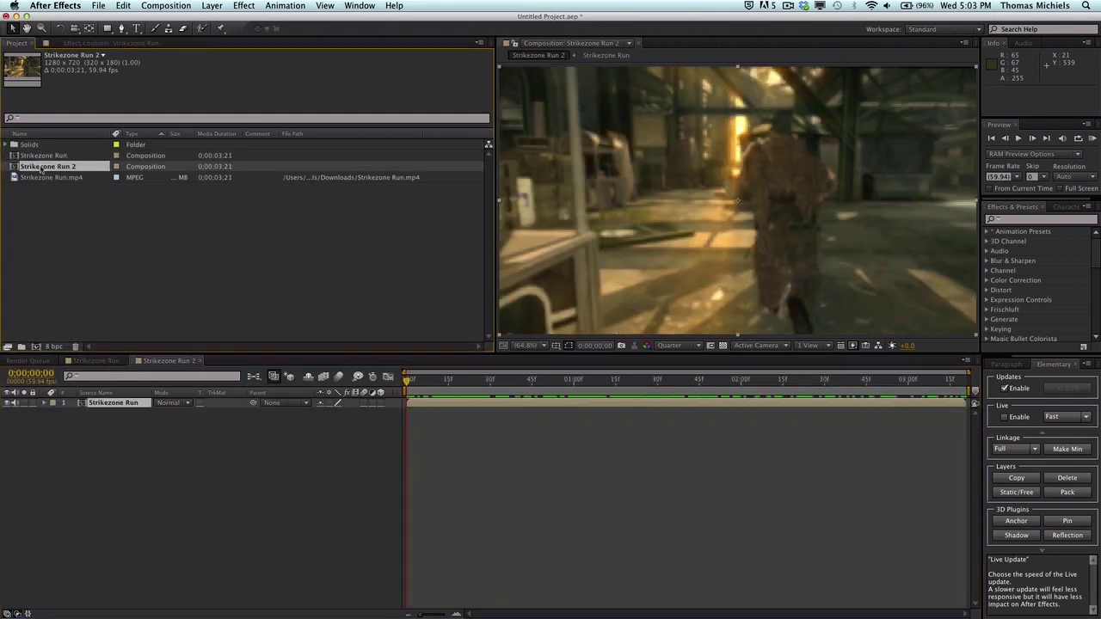
{"action": "key", "text": "Return"}
{"action": "type", "text": "Final"}
{"action": "key", "text": "Return"}
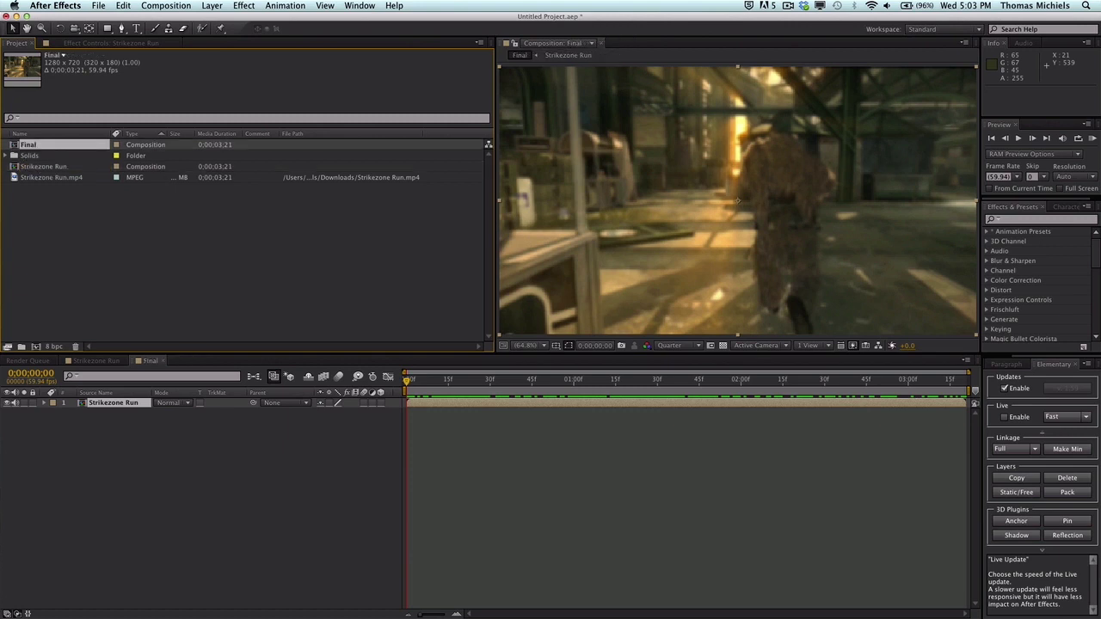
Review Final's Composition Settings (1280x720, 59.94 fps) and accept them unchanged
{"action": "left_click", "coordinate": [174, 4]}
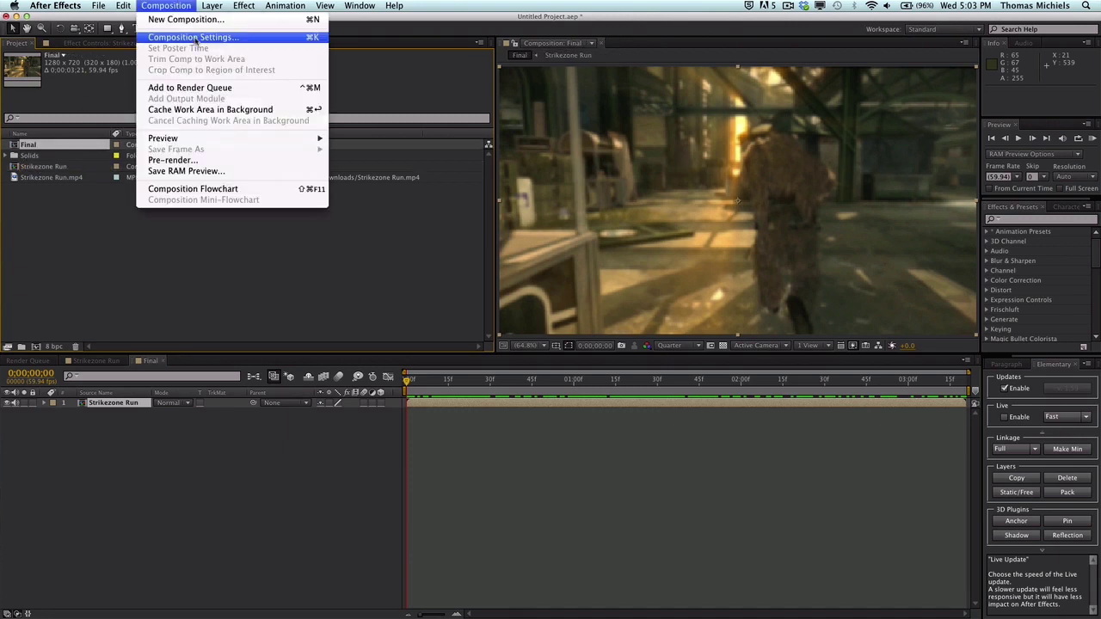
{"action": "left_click", "coordinate": [197, 35]}
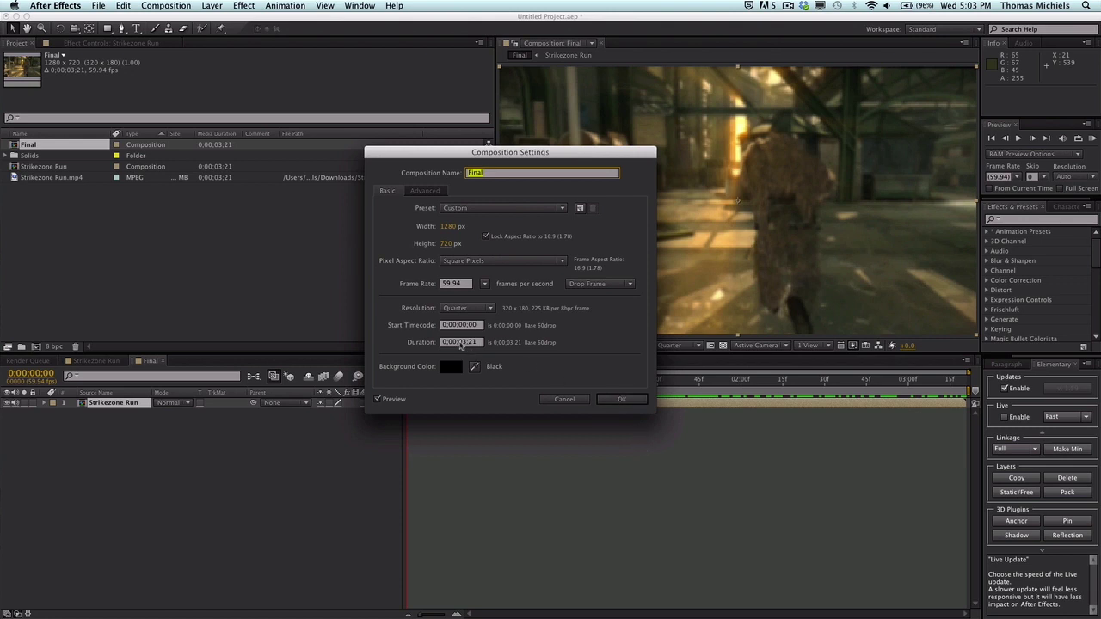
{"action": "left_click", "coordinate": [625, 400]}
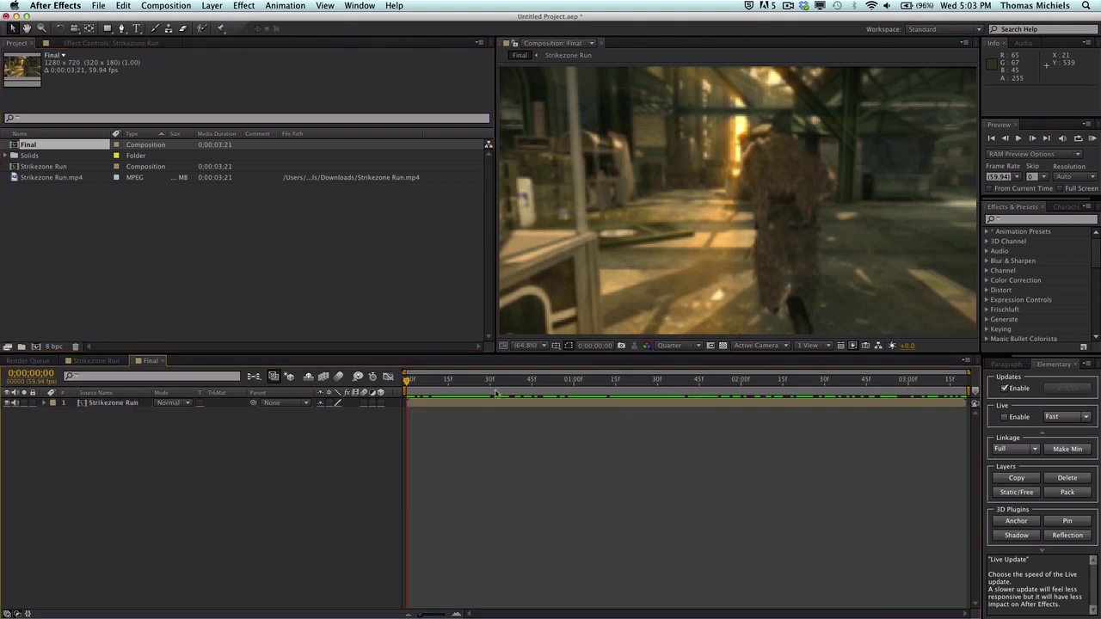
{"action": "left_click", "coordinate": [1007, 363]}
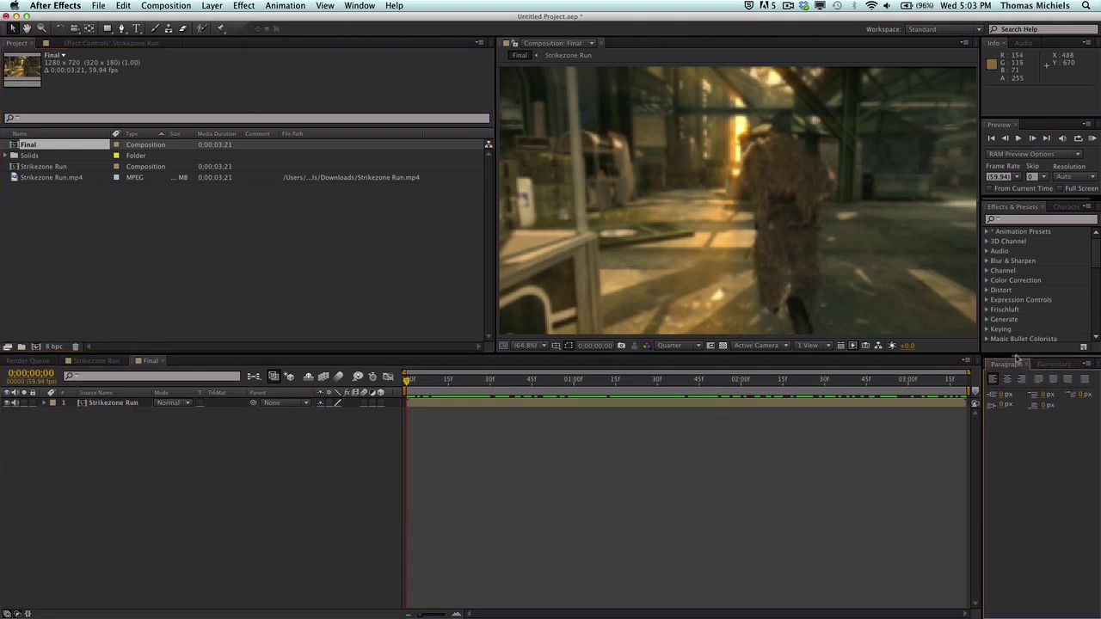
Add a new black solid layer named 'Black Bars' to the Final composition
{"action": "right_click", "coordinate": [607, 584]}
{"action": "mouse_move", "coordinate": [641, 503]}
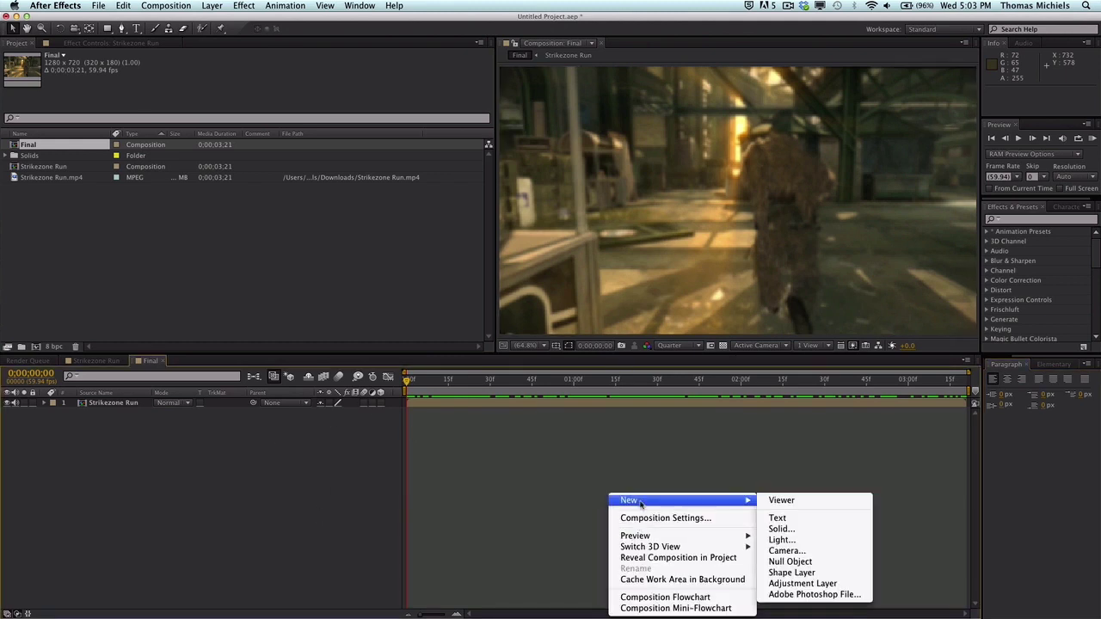
{"action": "left_click", "coordinate": [779, 529]}
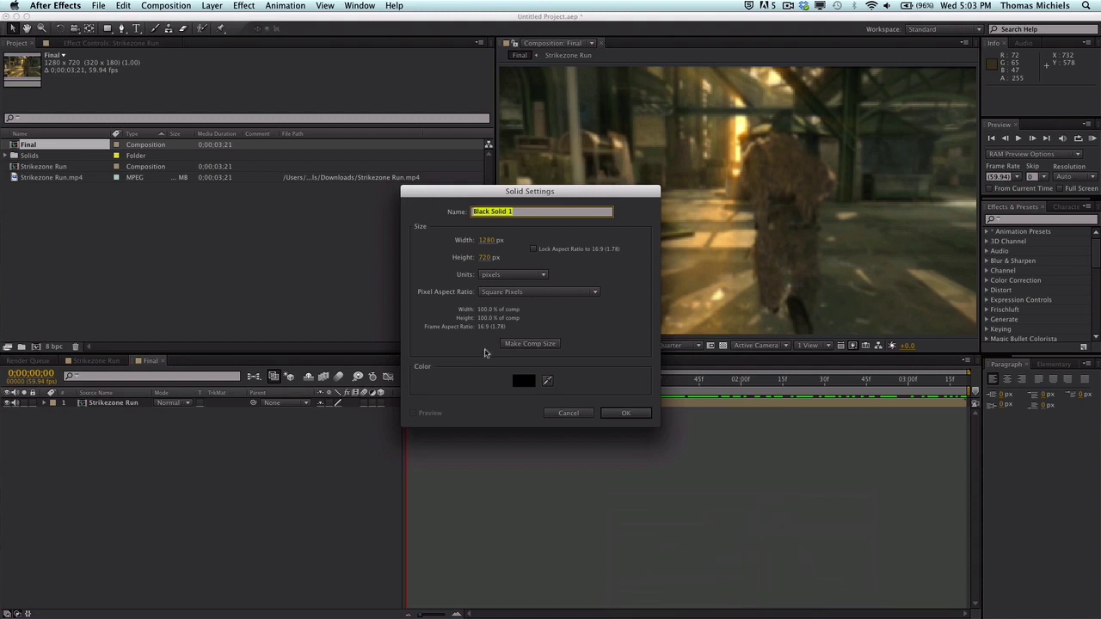
{"action": "type", "text": "Black Bars"}
{"action": "key", "text": "Return"}
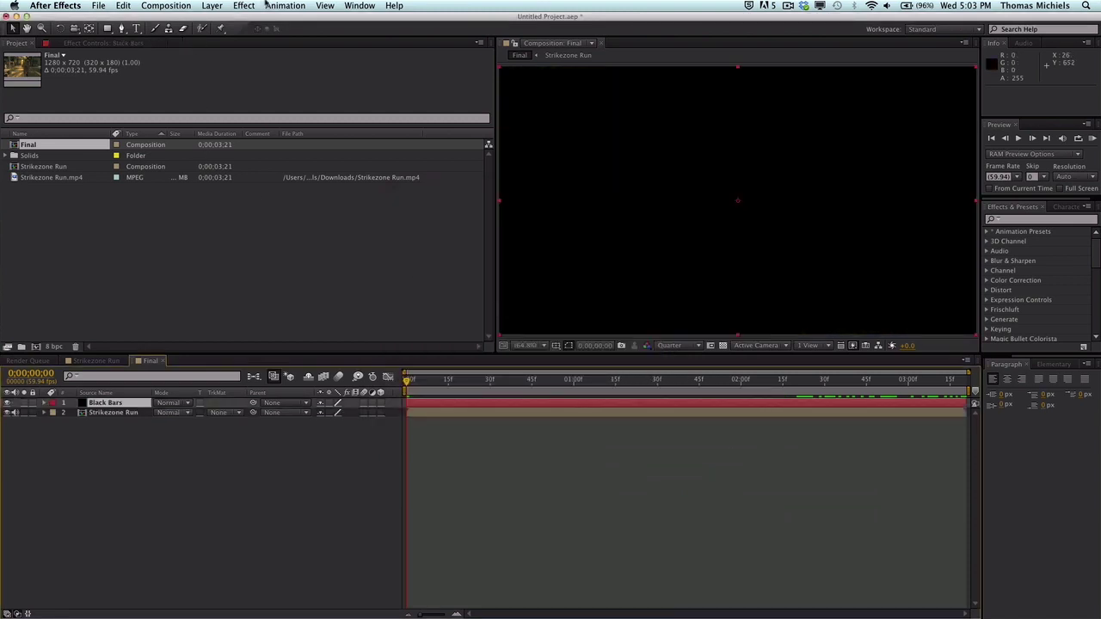
Search Effects & Presets for 'grid'
{"action": "left_click", "coordinate": [244, 5]}
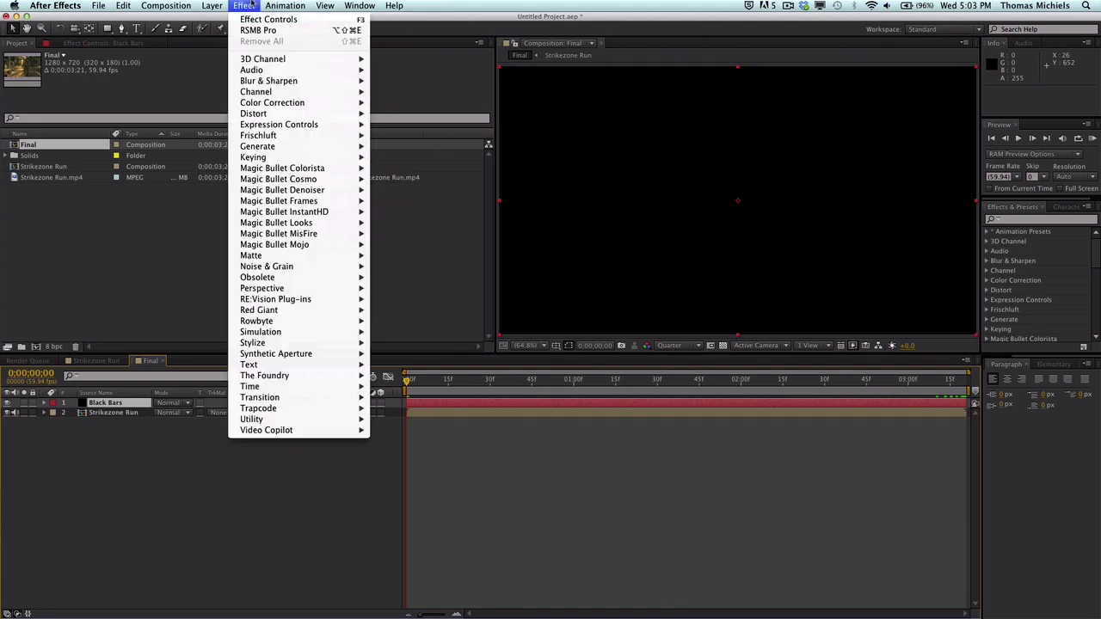
{"action": "key", "text": "Escape"}
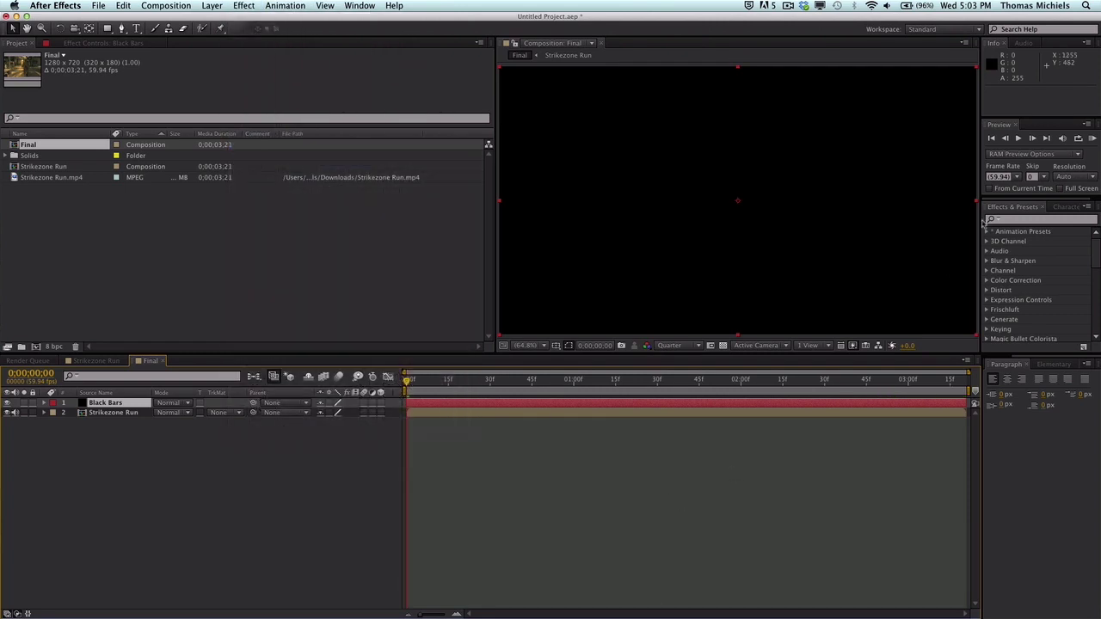
{"action": "left_click", "coordinate": [1008, 221]}
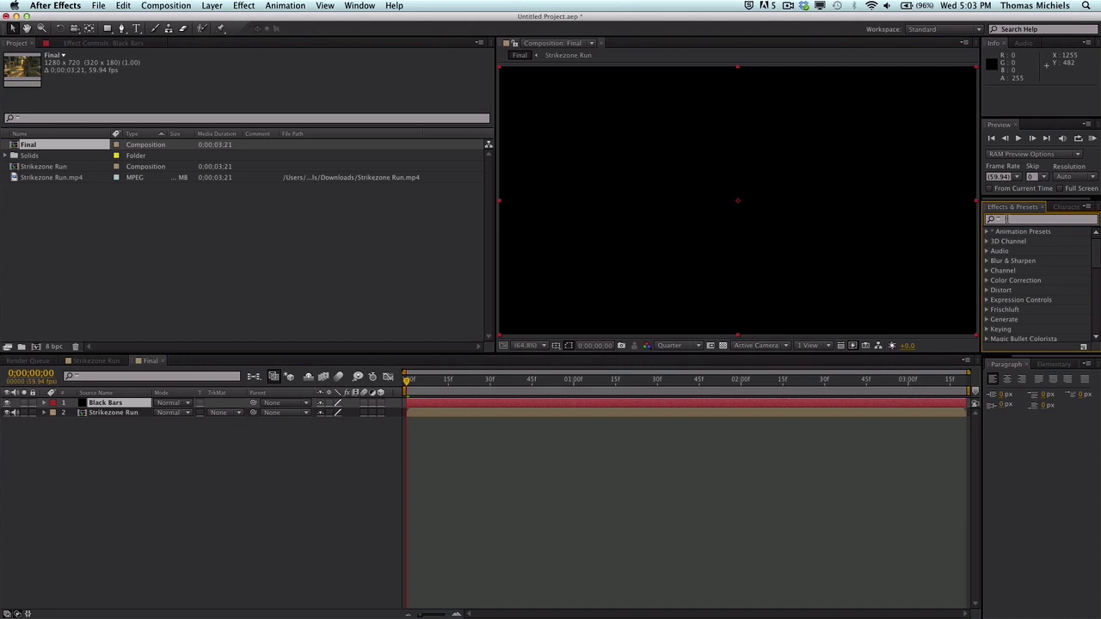
{"action": "type", "text": "grid"}
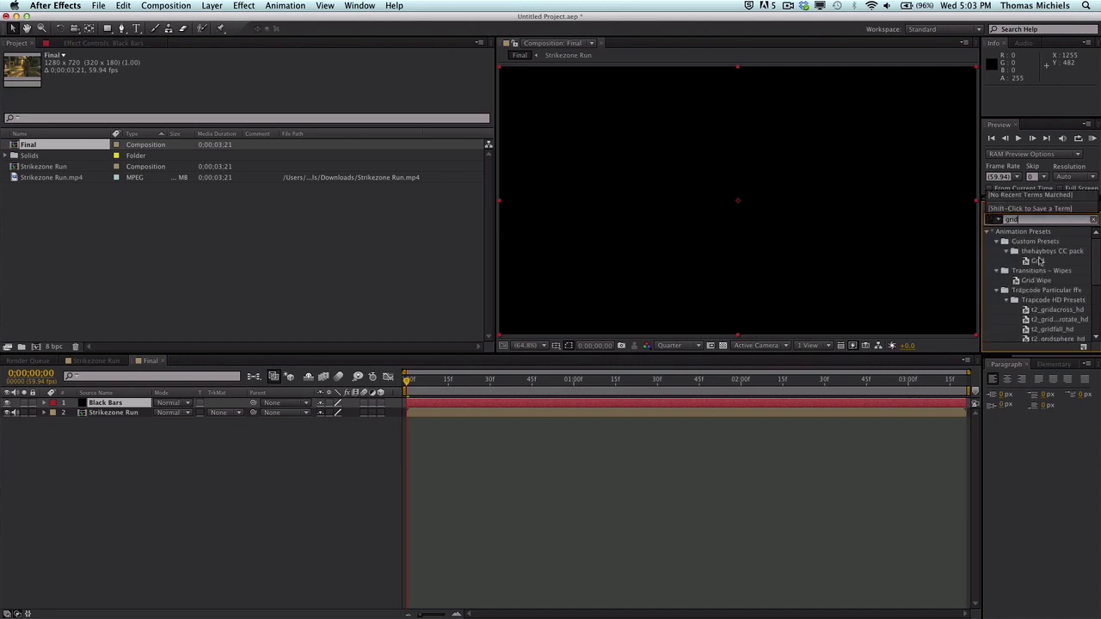
{"action": "scroll", "coordinate": [1041, 265], "scroll_direction": "down", "scroll_amount": 6}
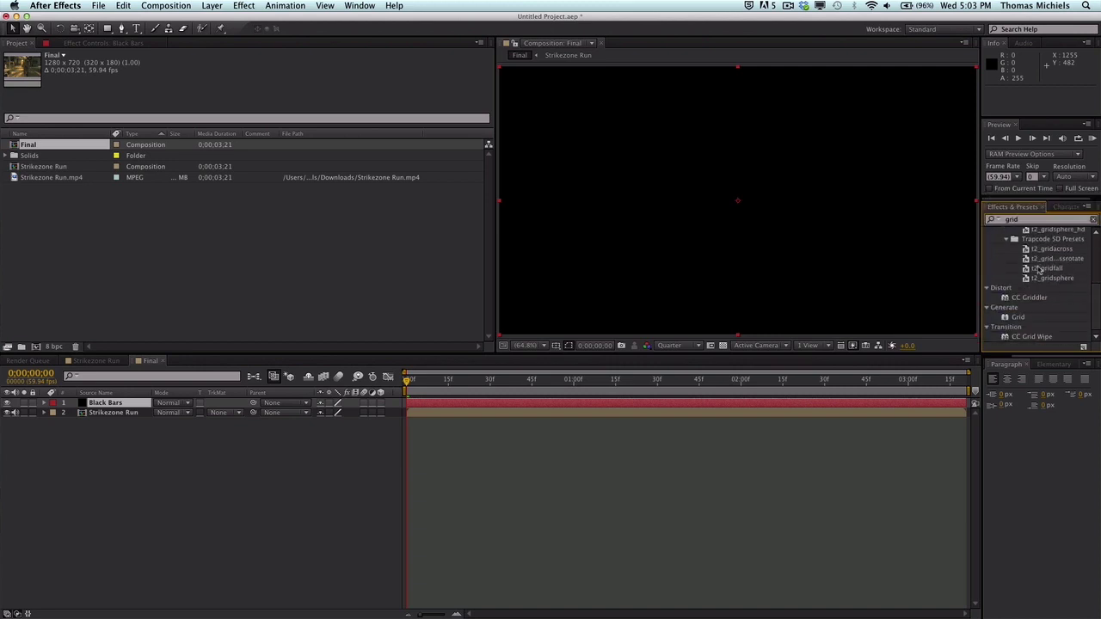
Apply the Grid effect to Black Bars and set its anchor to 0,0
{"action": "left_click_drag", "start_coordinate": [1019, 318], "coordinate": [500, 402]}
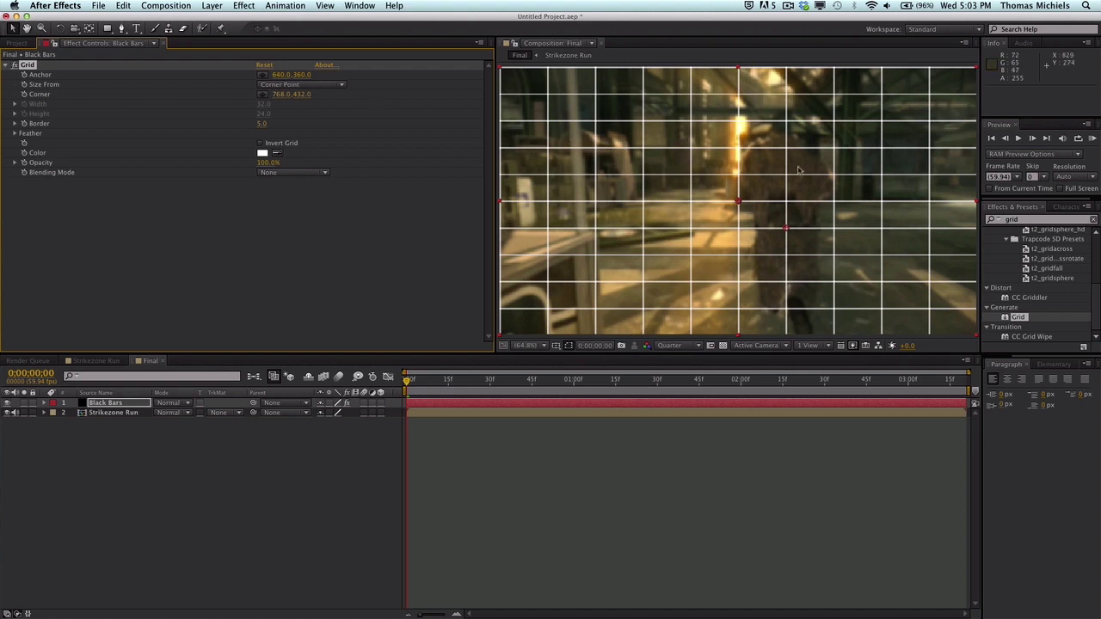
{"action": "left_click", "coordinate": [189, 264]}
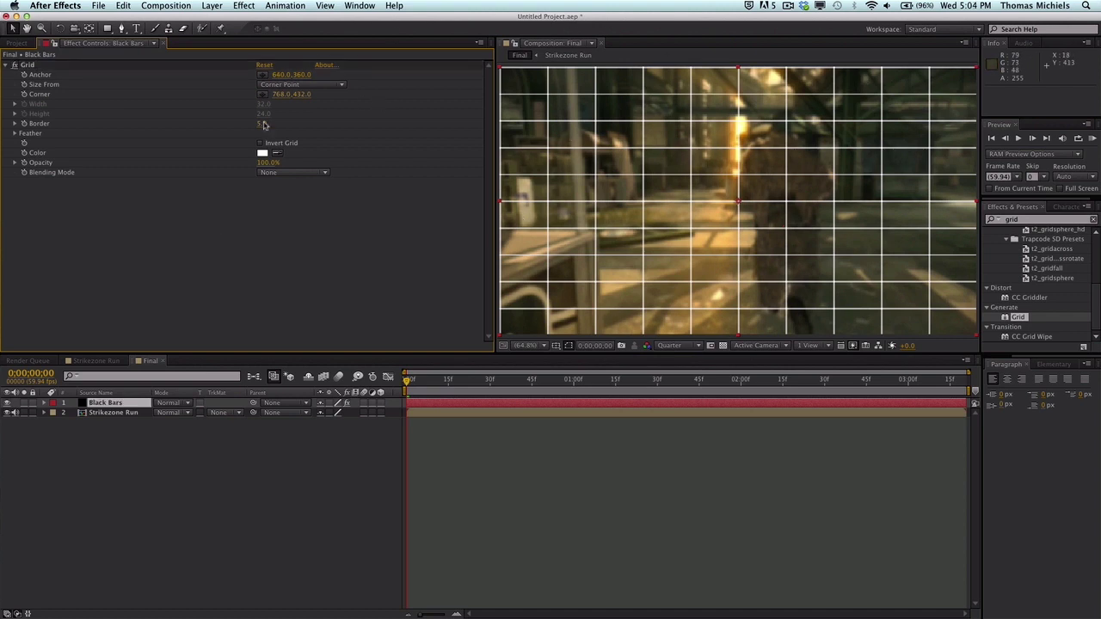
{"action": "left_click", "coordinate": [276, 74]}
{"action": "type", "text": "0"}
{"action": "key", "text": "Return"}
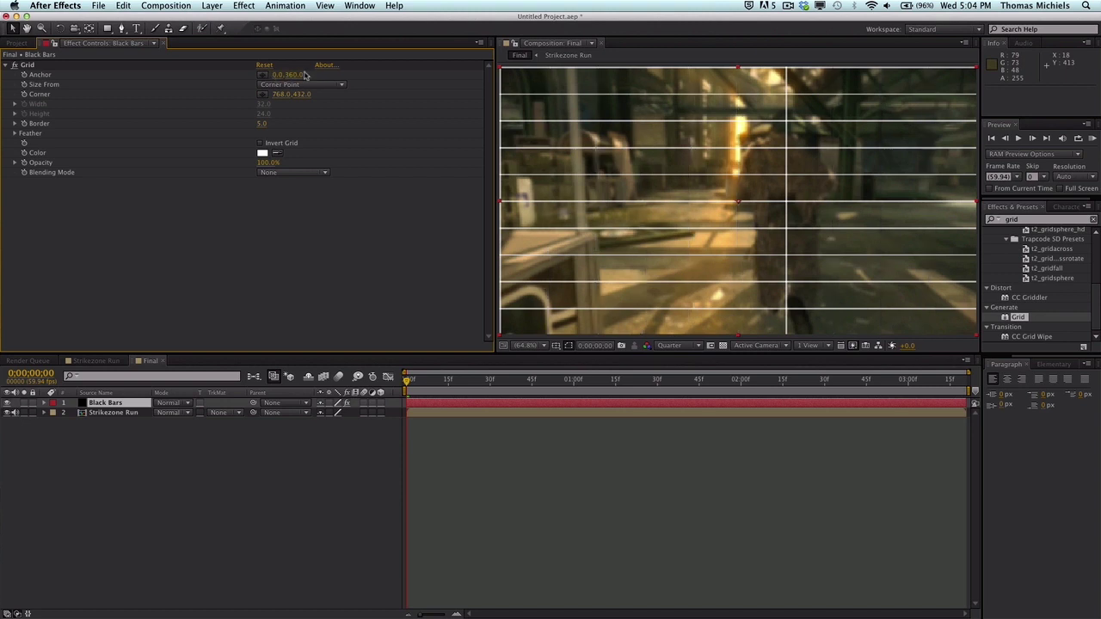
{"action": "left_click", "coordinate": [293, 76]}
{"action": "type", "text": "0"}
{"action": "key", "text": "Return"}
Set the grid corner to 1280,720
{"action": "left_click", "coordinate": [280, 97]}
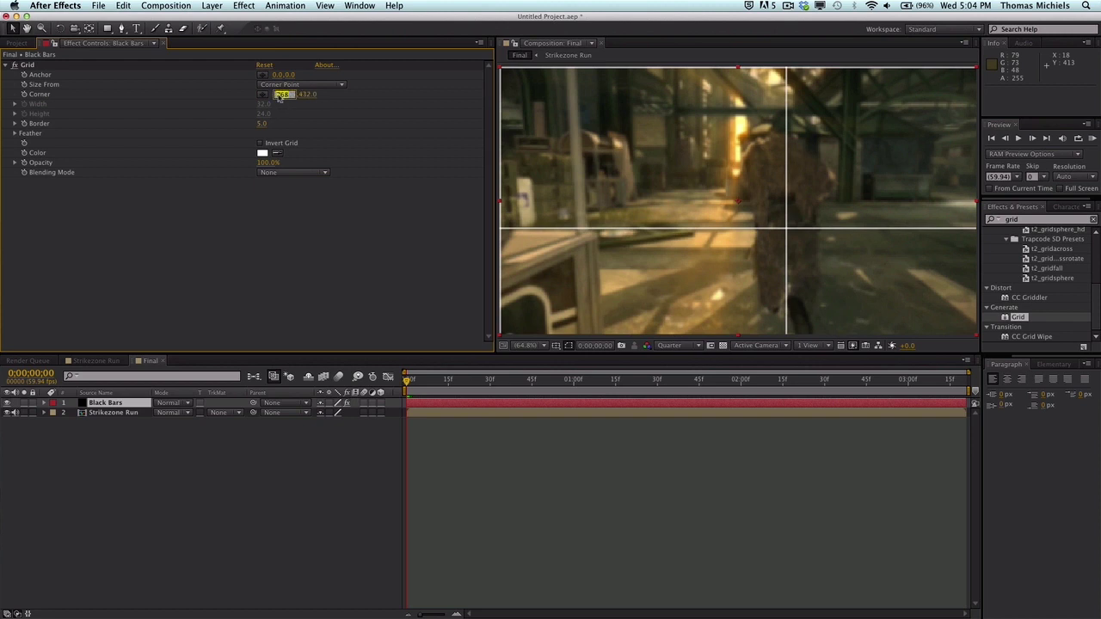
{"action": "type", "text": "1280"}
{"action": "key", "text": "Return"}
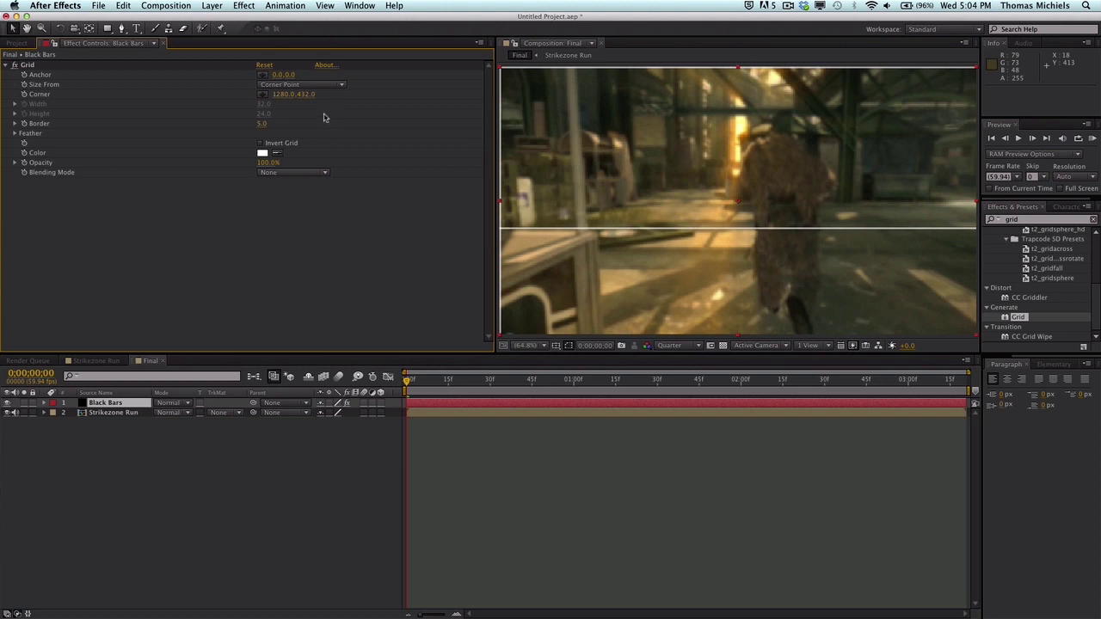
{"action": "left_click", "coordinate": [307, 95]}
{"action": "type", "text": "720"}
{"action": "key", "text": "Return"}
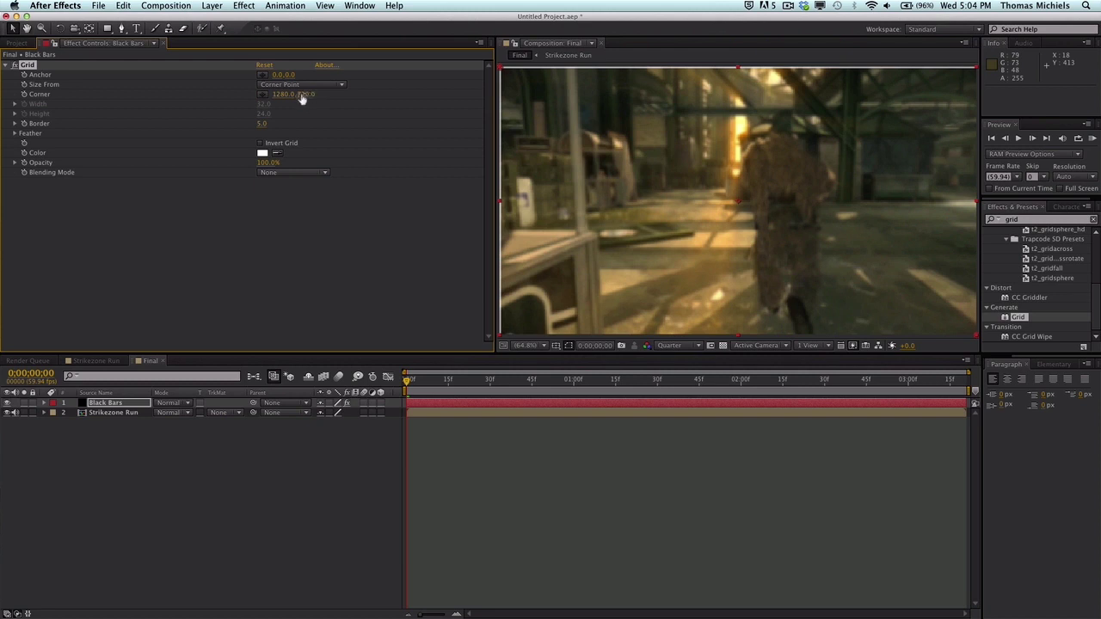
Set the grid border thickness to 95
{"action": "left_click", "coordinate": [308, 95]}
{"action": "left_click", "coordinate": [358, 129]}
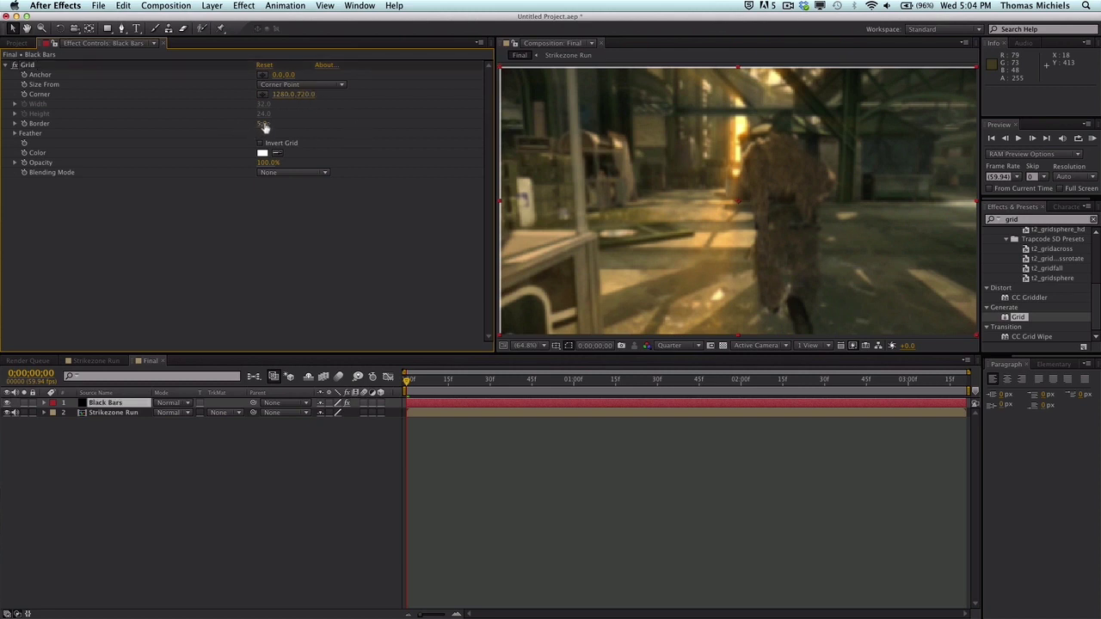
{"action": "left_click", "coordinate": [264, 126]}
{"action": "type", "text": "95"}
{"action": "key", "text": "Return"}
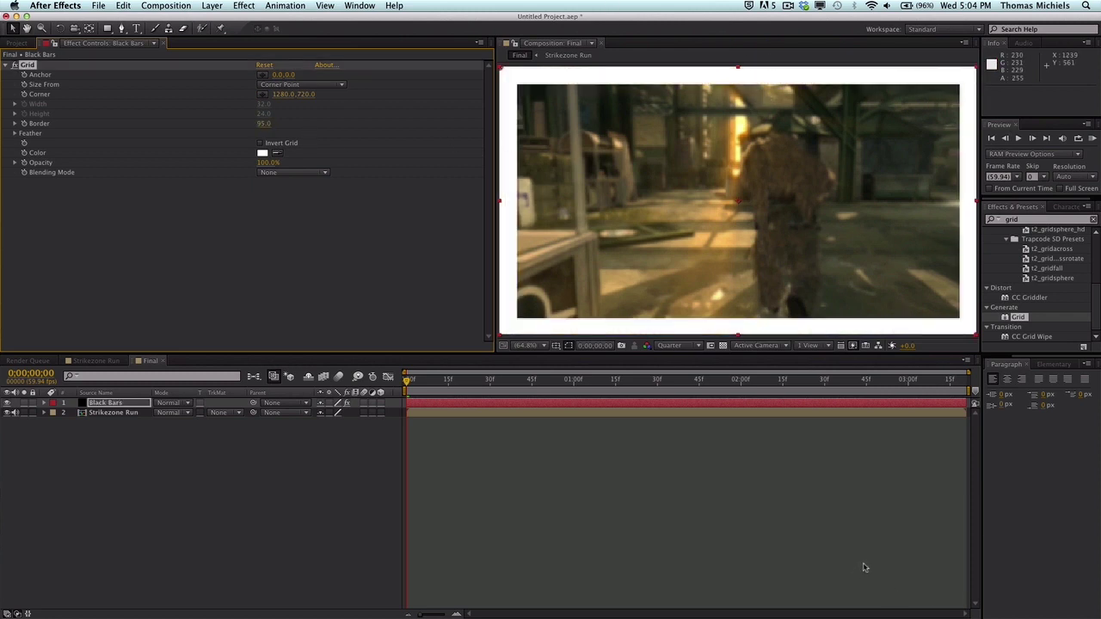
Scrub grid anchor X to -156 and corner X to about 1376
{"action": "left_click", "coordinate": [871, 468]}
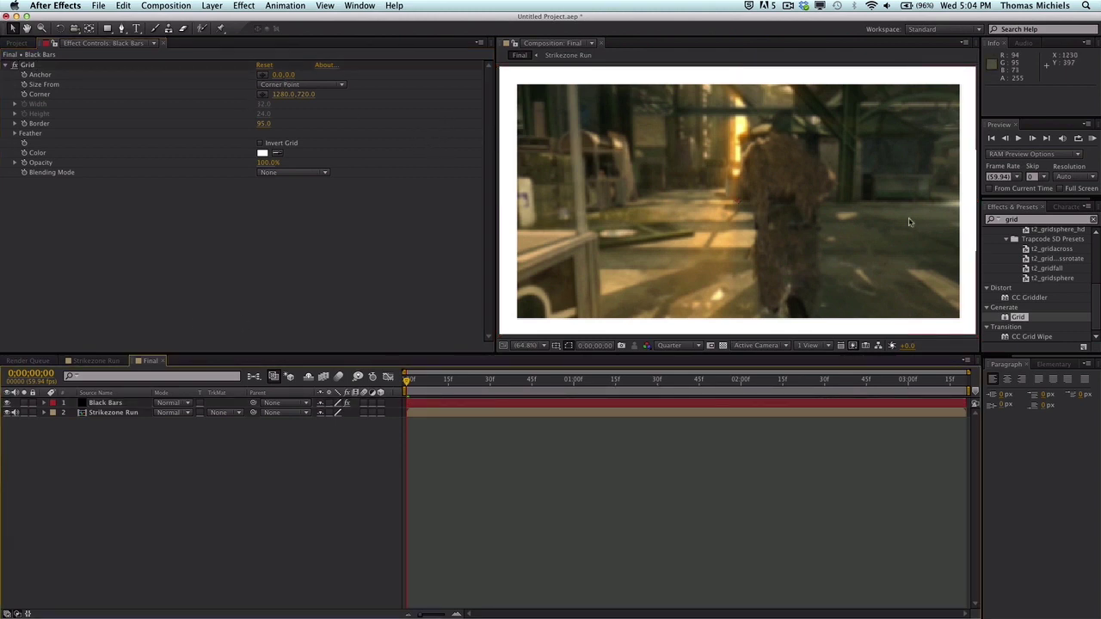
{"action": "left_click", "coordinate": [281, 76]}
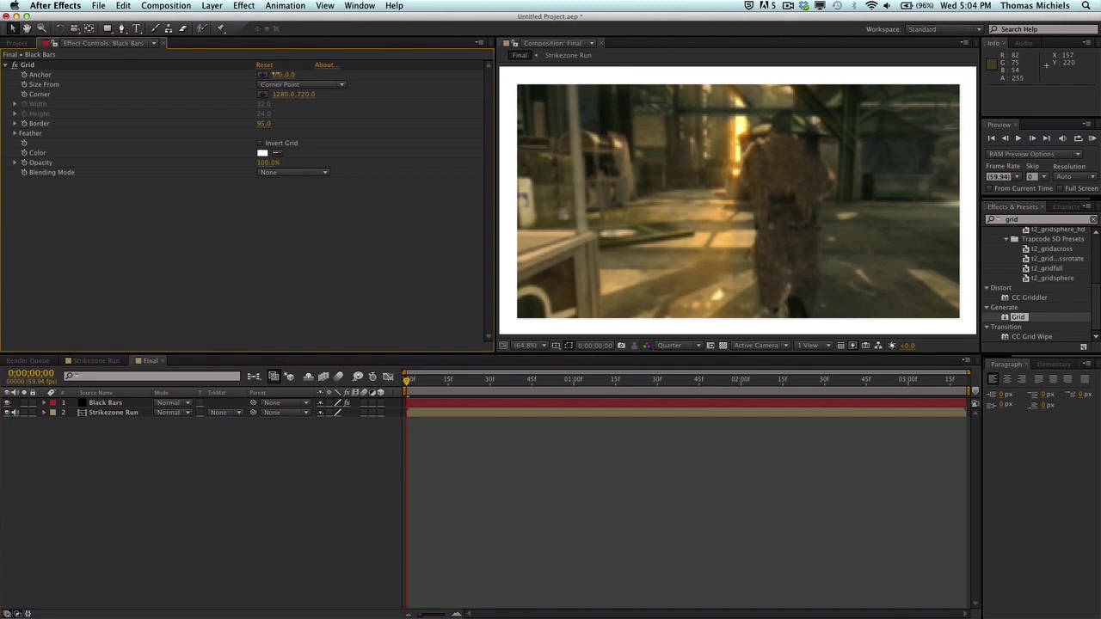
{"action": "left_click_drag", "start_coordinate": [271, 75], "coordinate": [211, 83]}
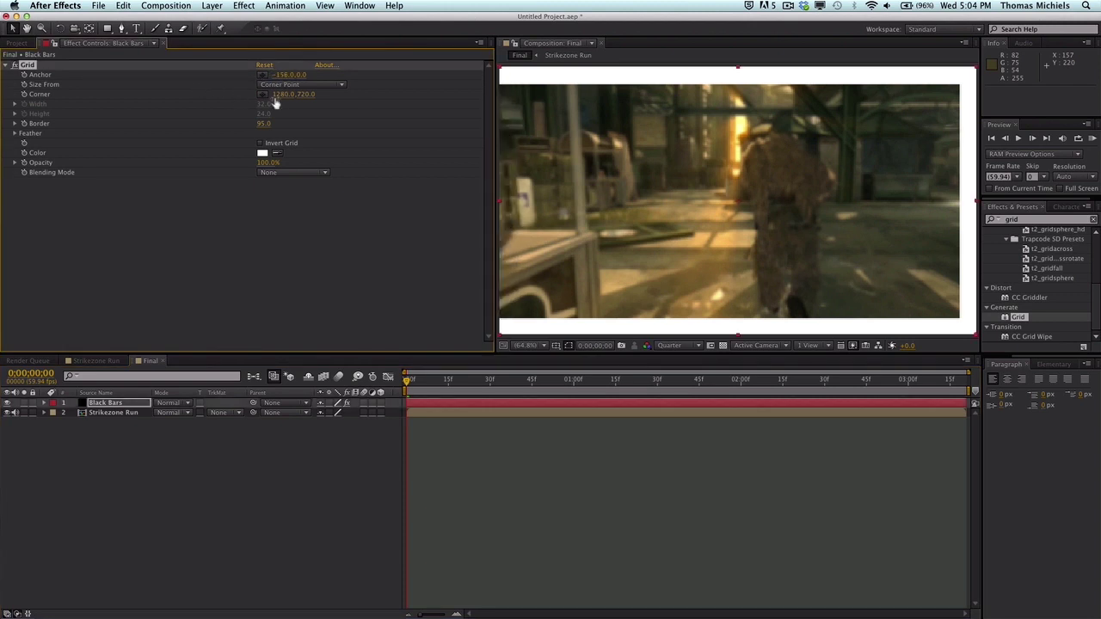
{"action": "left_click_drag", "start_coordinate": [279, 98], "coordinate": [303, 93]}
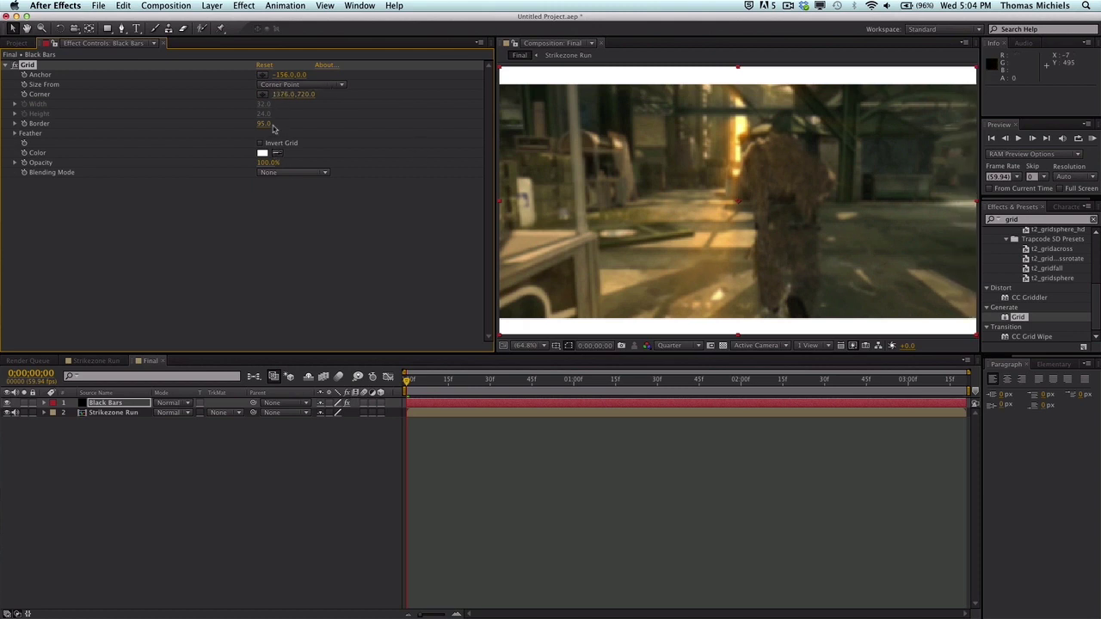
Change the grid colour to black
{"action": "left_click", "coordinate": [262, 154]}
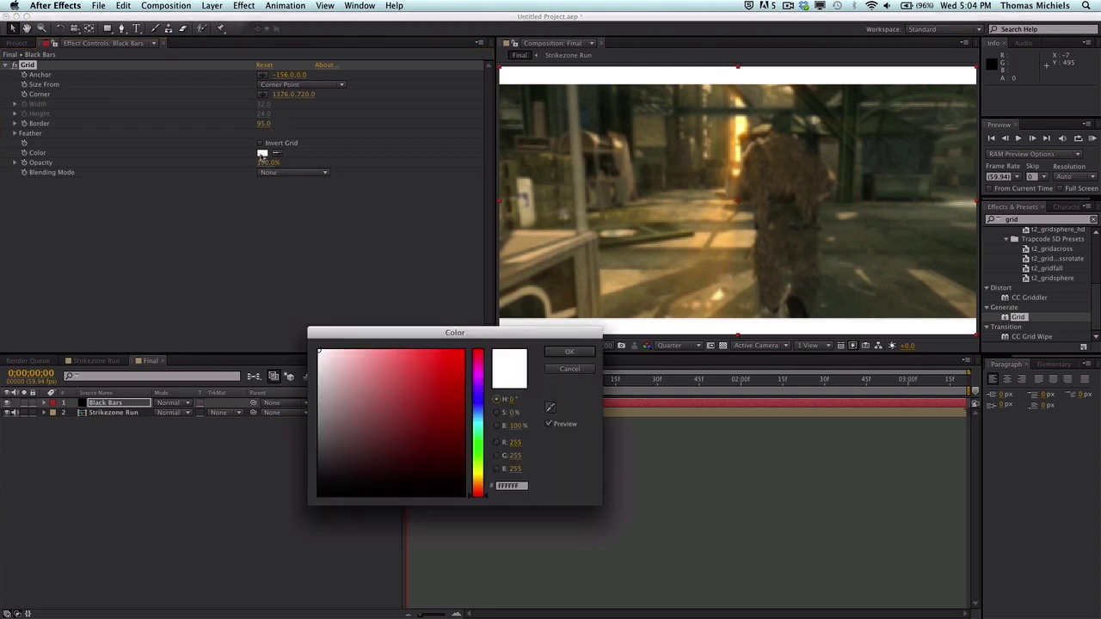
{"action": "left_click_drag", "start_coordinate": [398, 356], "coordinate": [465, 497]}
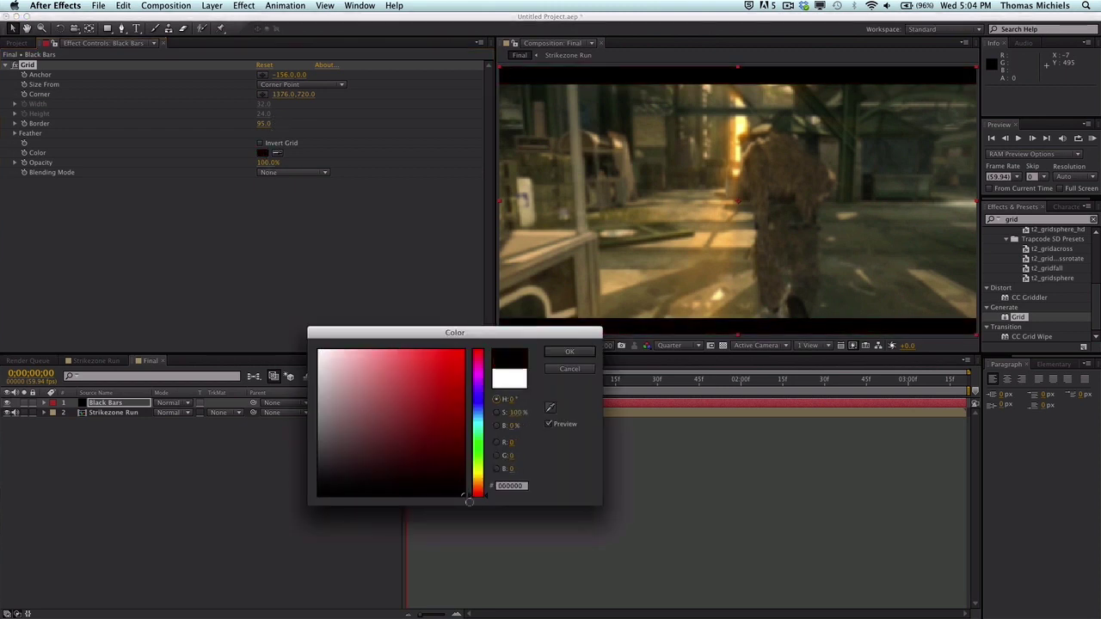
{"action": "left_click", "coordinate": [569, 352]}
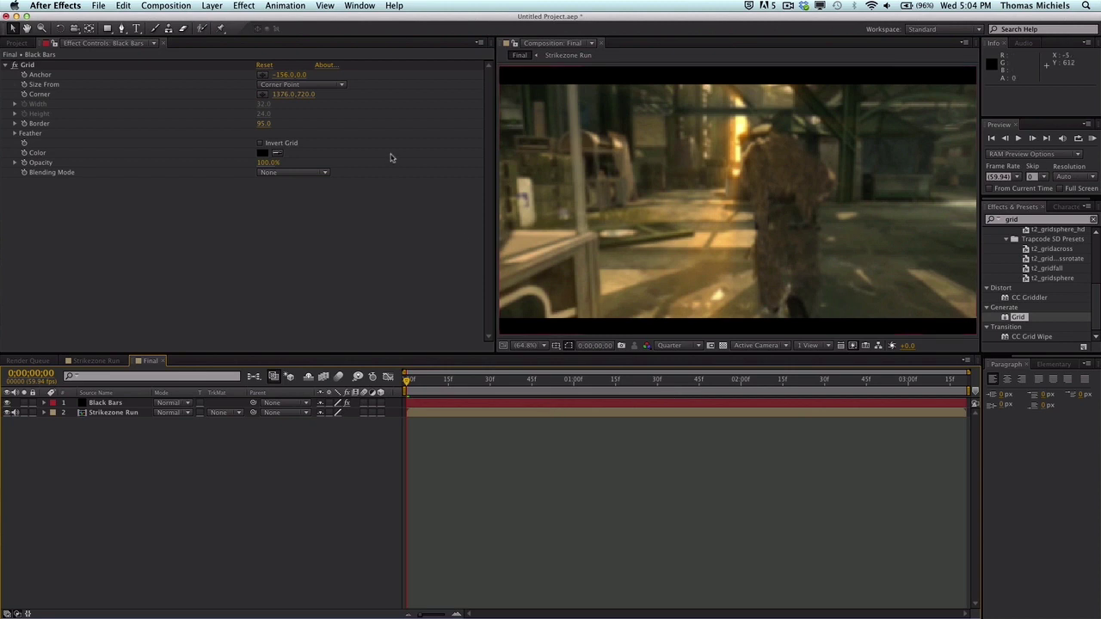
Adjust the grid to anchor -716, corner 2311 and border 105
{"action": "left_click_drag", "start_coordinate": [265, 123], "coordinate": [363, 128]}
{"action": "left_click_drag", "start_coordinate": [284, 94], "coordinate": [341, 126]}
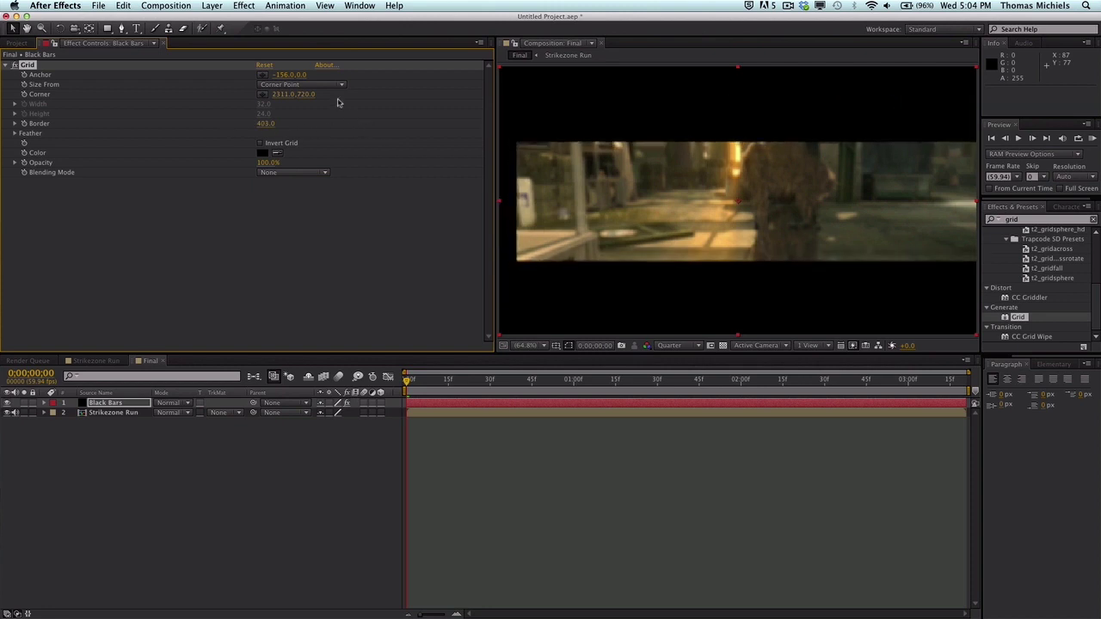
{"action": "left_click_drag", "start_coordinate": [283, 76], "coordinate": [267, 75]}
{"action": "left_click_drag", "start_coordinate": [265, 124], "coordinate": [285, 108]}
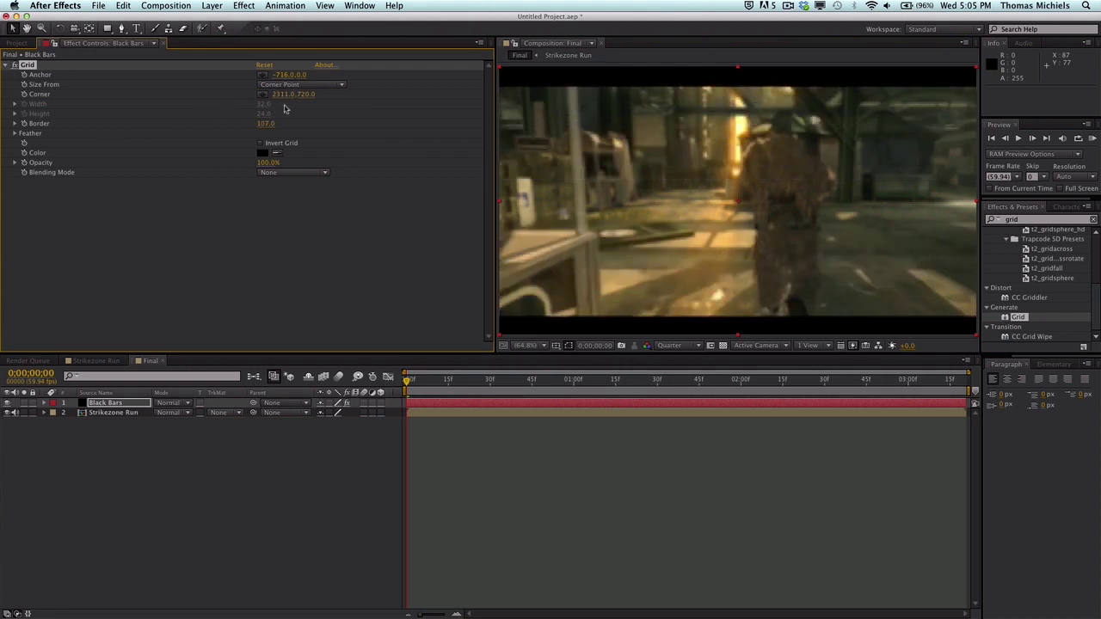
{"action": "left_click", "coordinate": [689, 459]}
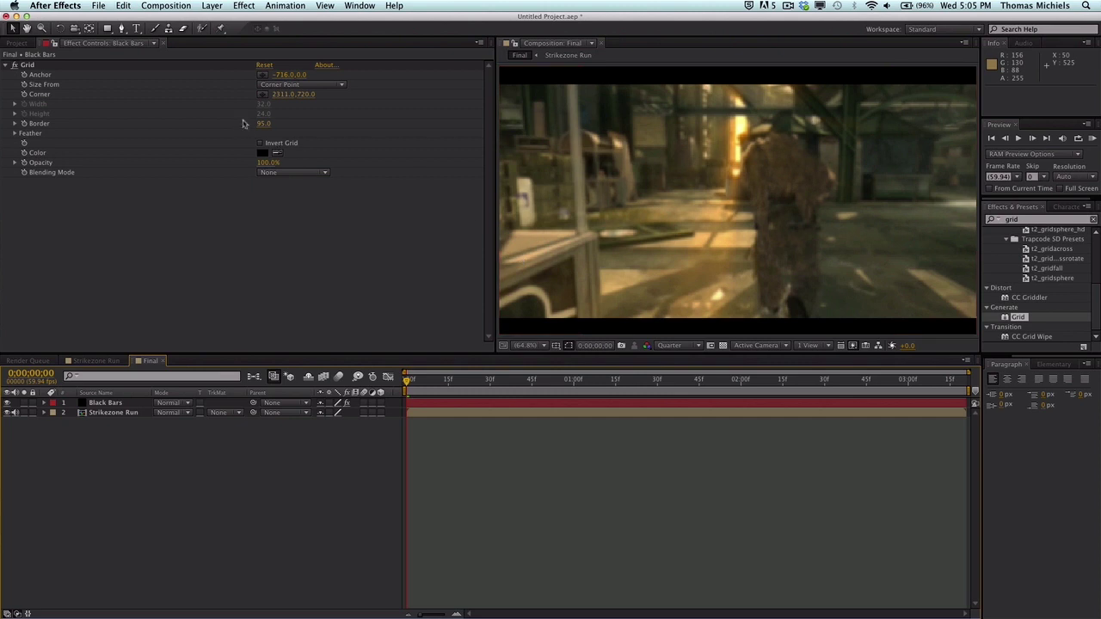
{"action": "left_click", "coordinate": [263, 124]}
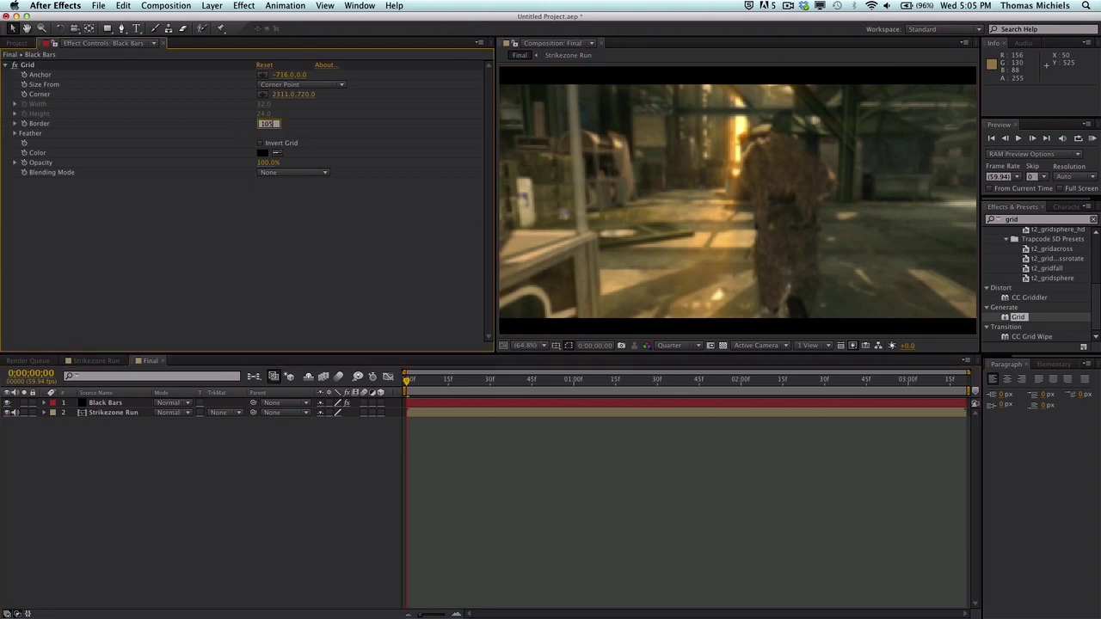
{"action": "key", "text": "Return"}
{"action": "left_click", "coordinate": [510, 598]}
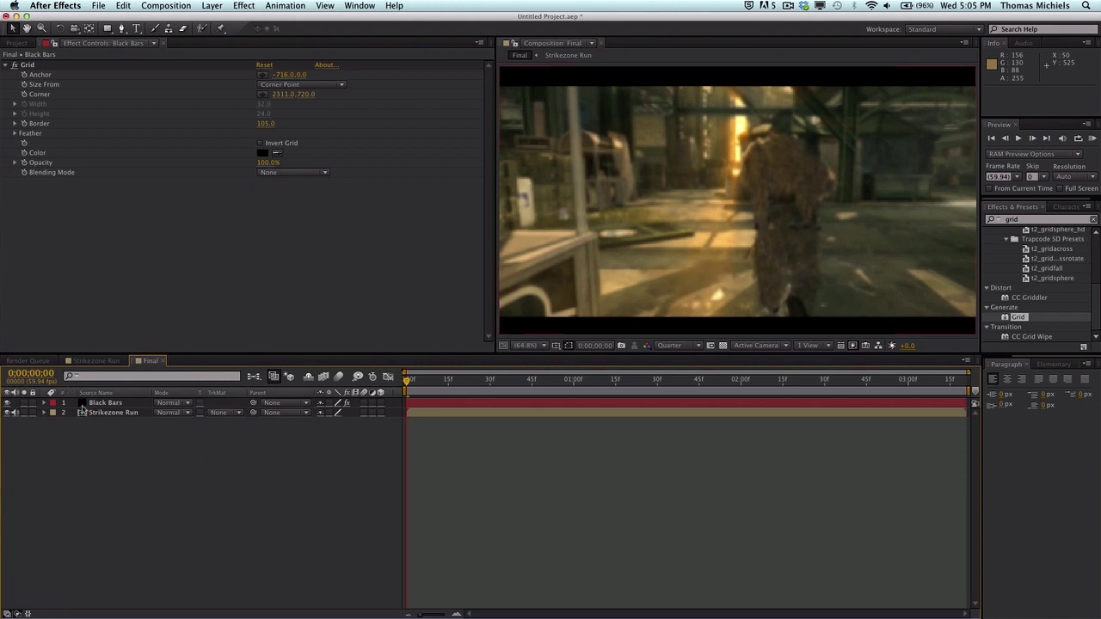
Apply RSMB Pro to Strikezone Run with Blur Amt 0.35 and Sensitivity 40
{"action": "left_click", "coordinate": [105, 417]}
{"action": "left_click", "coordinate": [244, 6]}
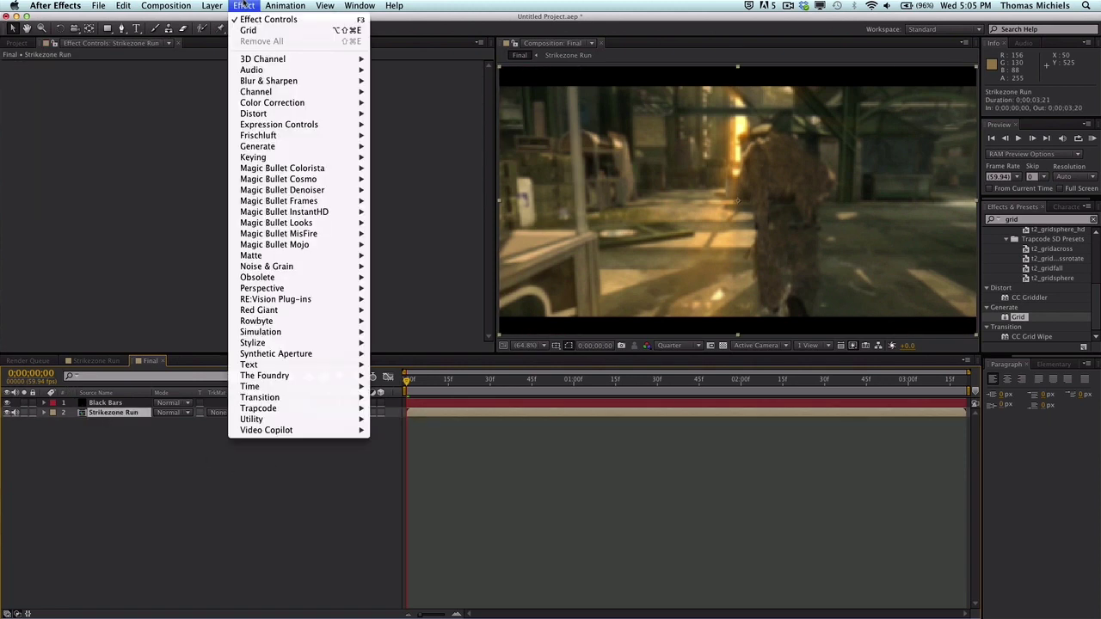
{"action": "mouse_move", "coordinate": [313, 313]}
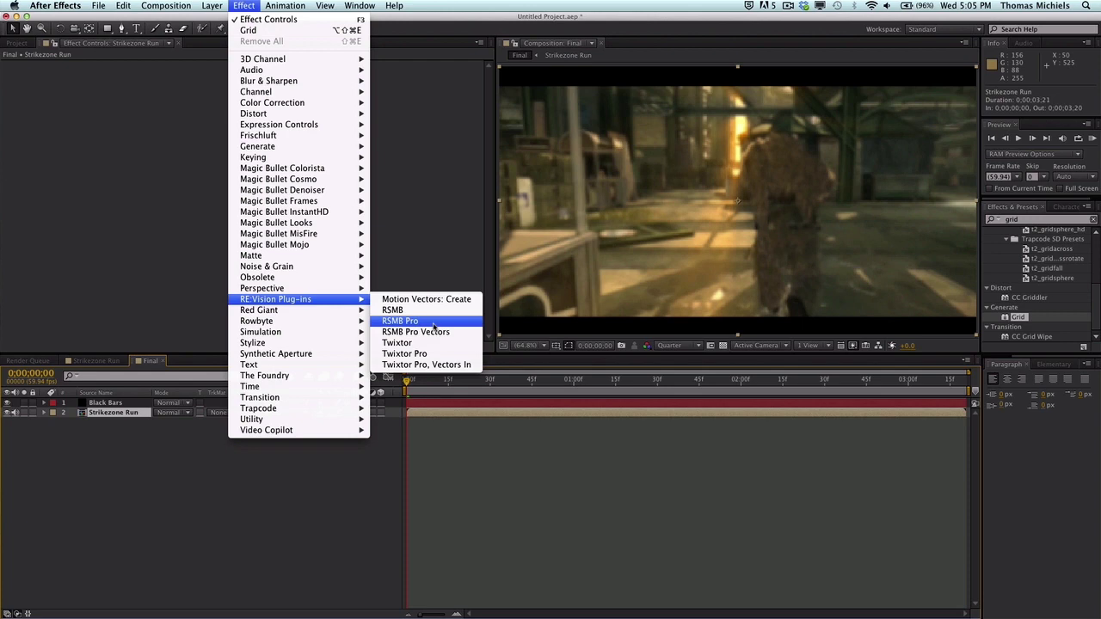
{"action": "left_click", "coordinate": [434, 321]}
{"action": "left_click", "coordinate": [263, 115]}
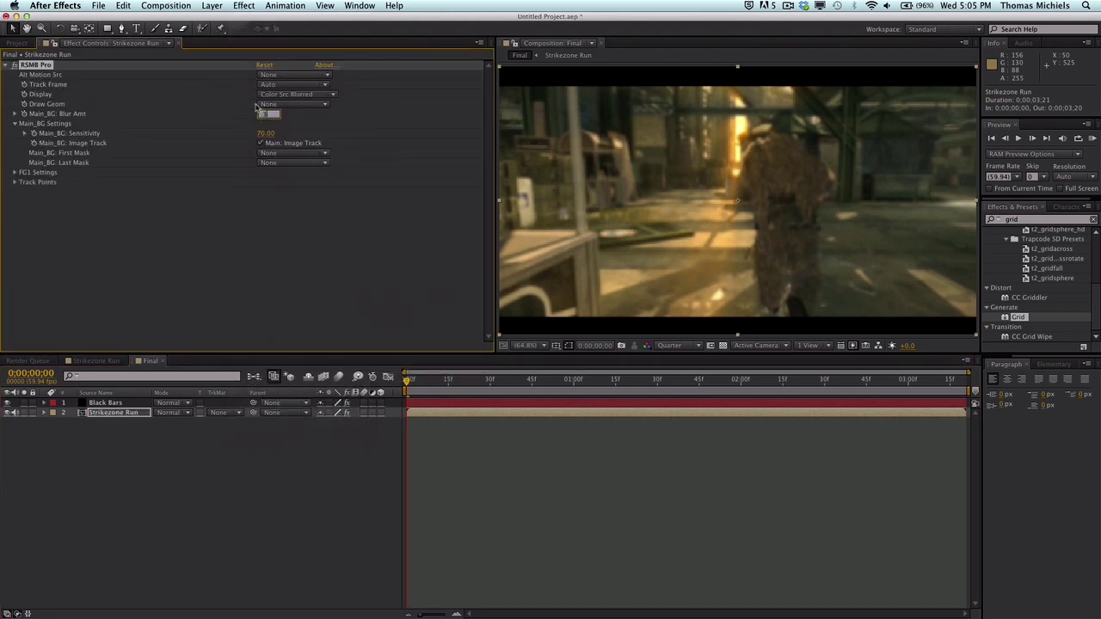
{"action": "type", "text": "0.35"}
{"action": "key", "text": "Return"}
{"action": "left_click", "coordinate": [267, 133]}
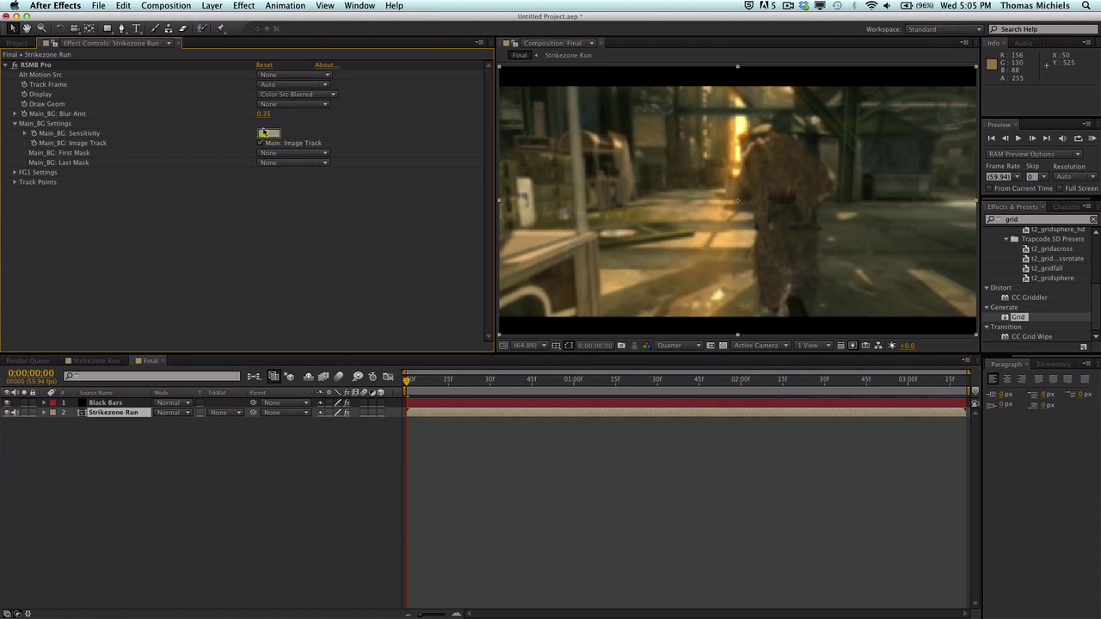
{"action": "key", "text": "Return"}
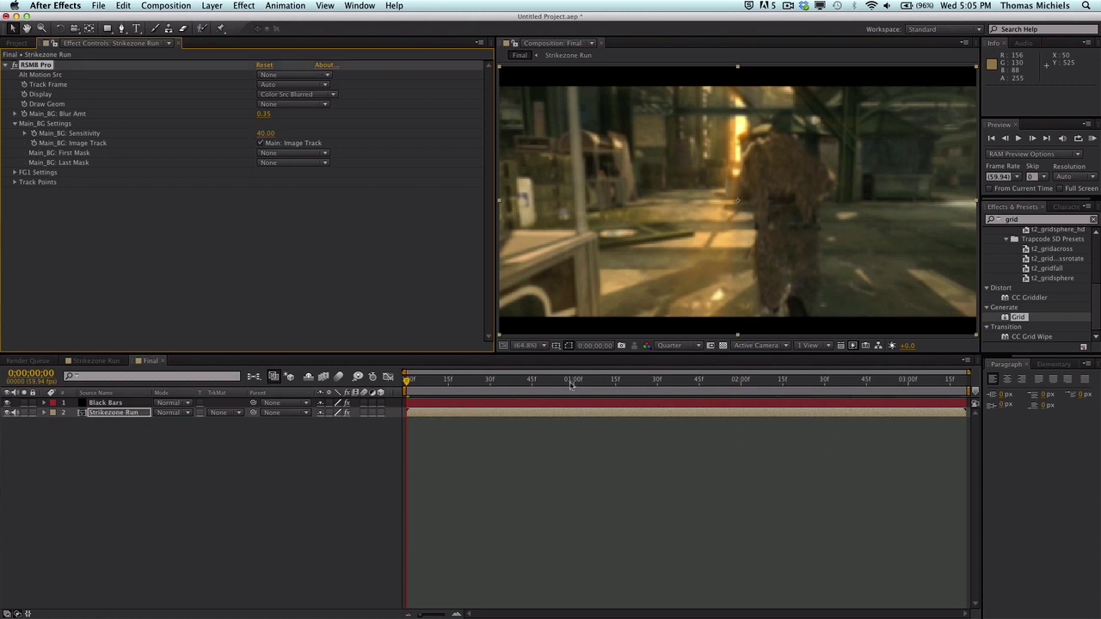
Set the preview resolution to Full and play to check the blur
{"action": "left_click", "coordinate": [670, 346]}
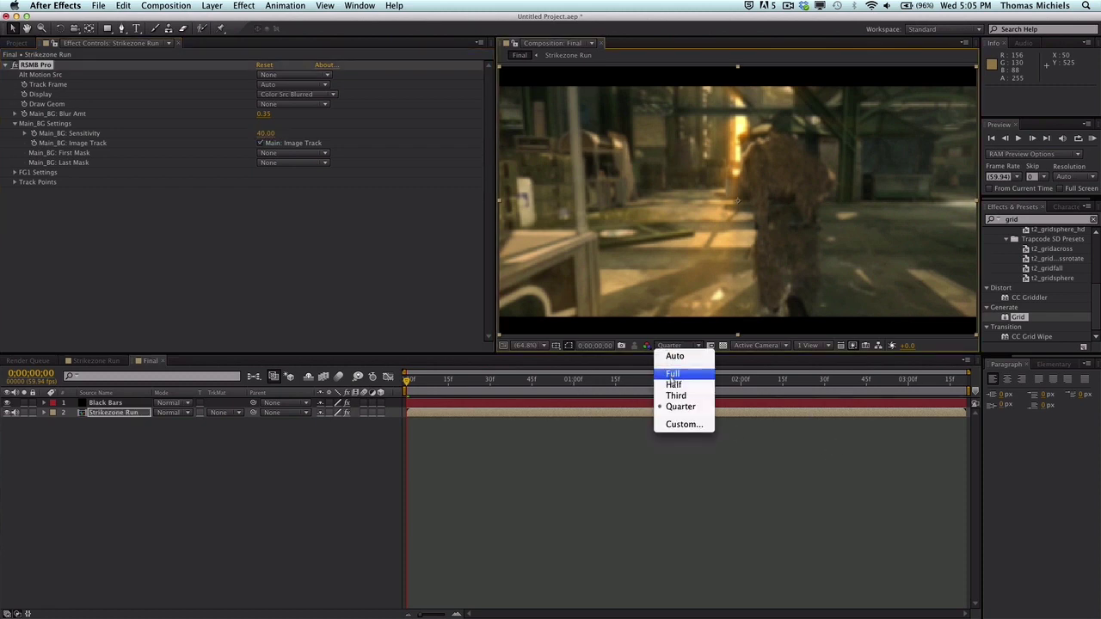
{"action": "left_click", "coordinate": [671, 372]}
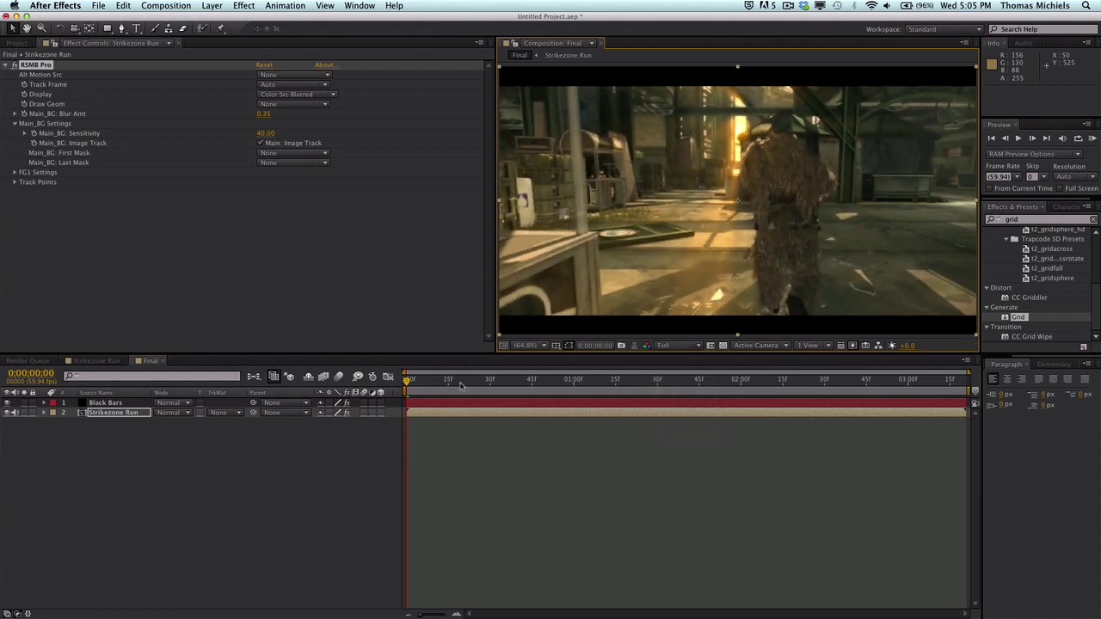
{"action": "key", "text": "space"}
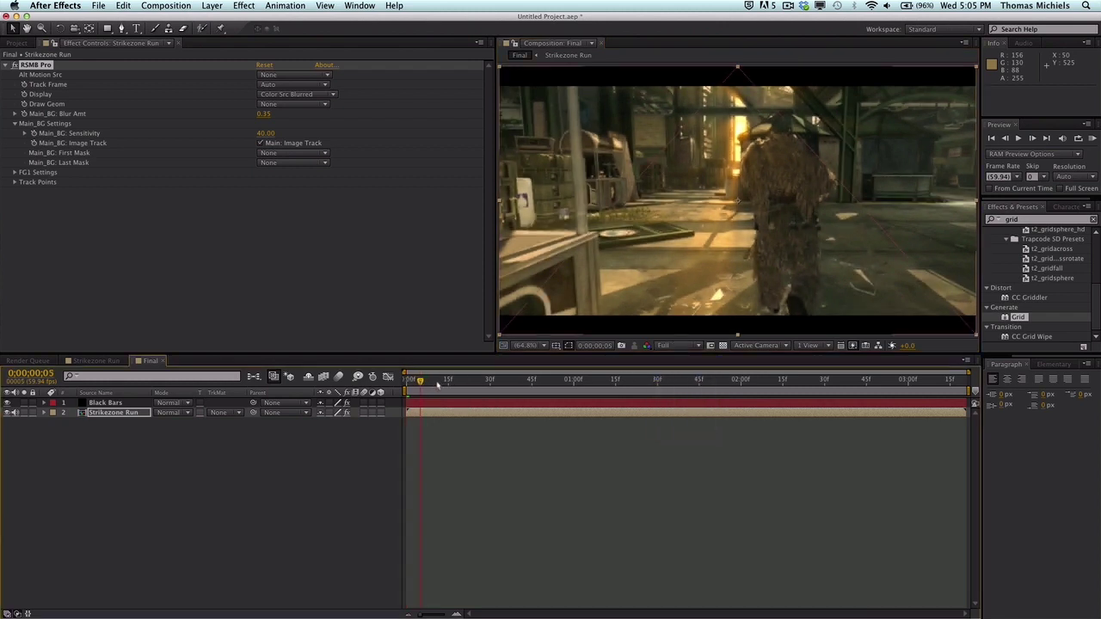
{"action": "left_click", "coordinate": [17, 69]}
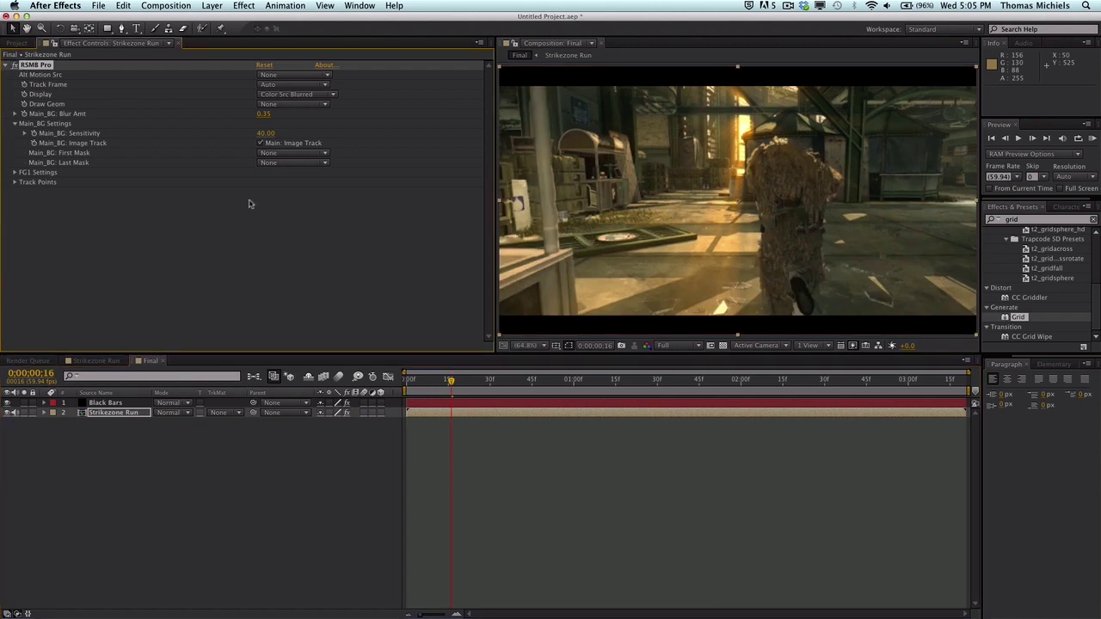
{"action": "left_click", "coordinate": [689, 585]}
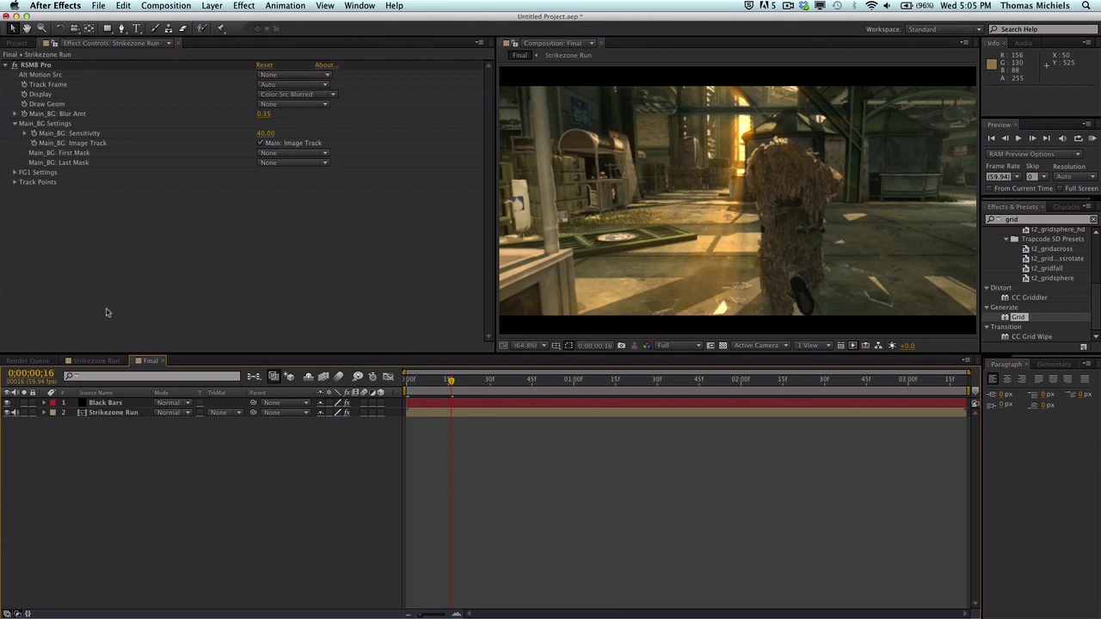
{"action": "left_click", "coordinate": [212, 5]}
Add an adjustment layer below Black Bars and name it 'Vignette'
{"action": "mouse_move", "coordinate": [222, 19]}
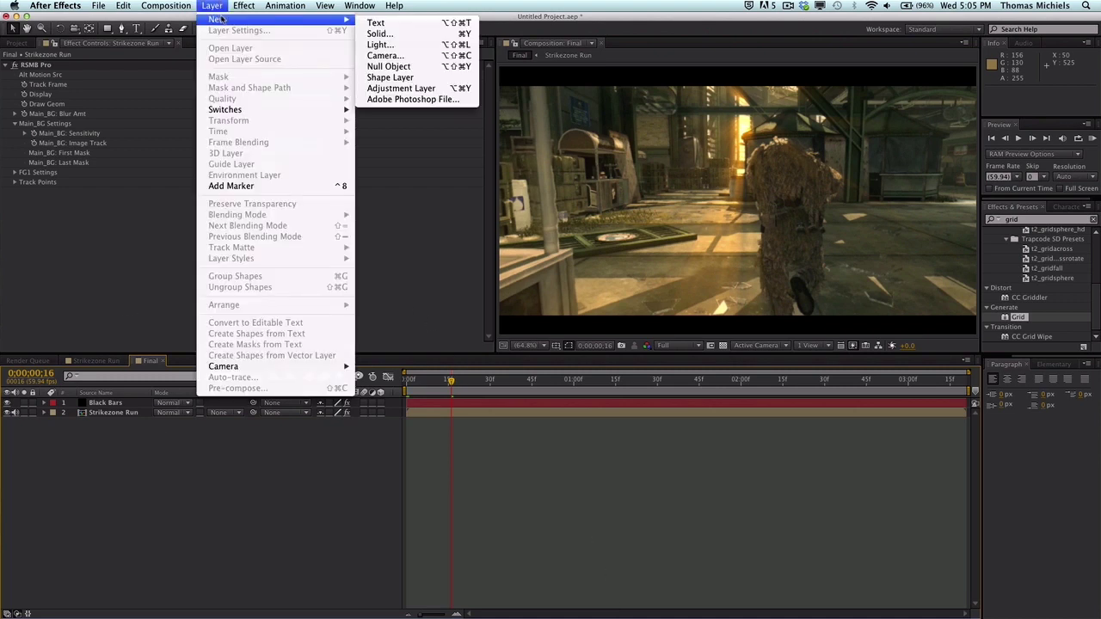
{"action": "left_click", "coordinate": [424, 89]}
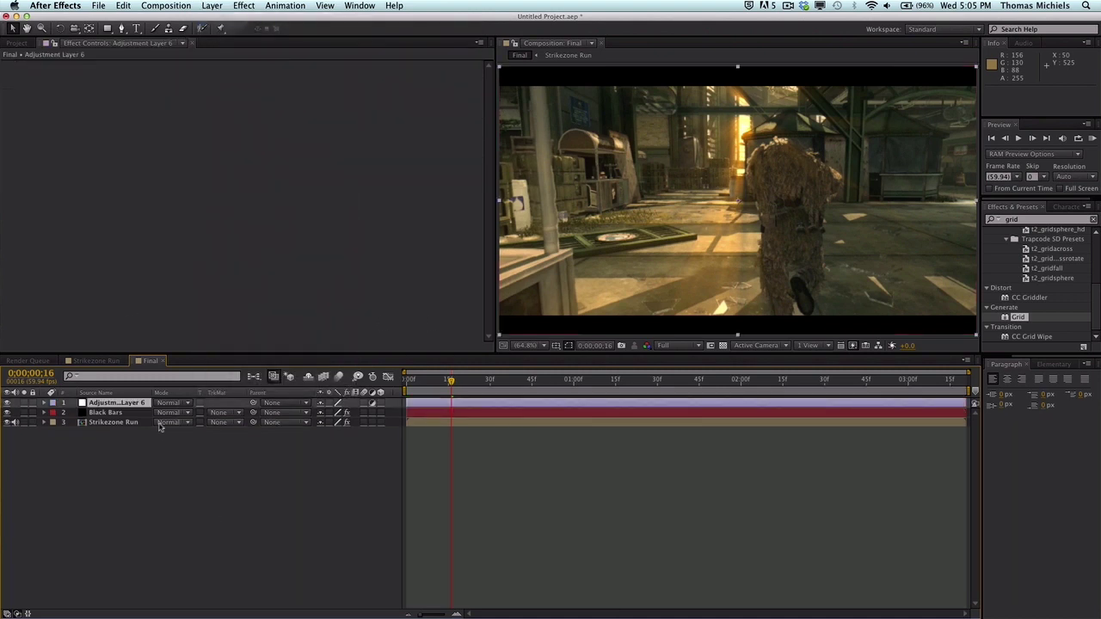
{"action": "left_click_drag", "start_coordinate": [116, 397], "coordinate": [114, 416]}
{"action": "key", "text": "Return"}
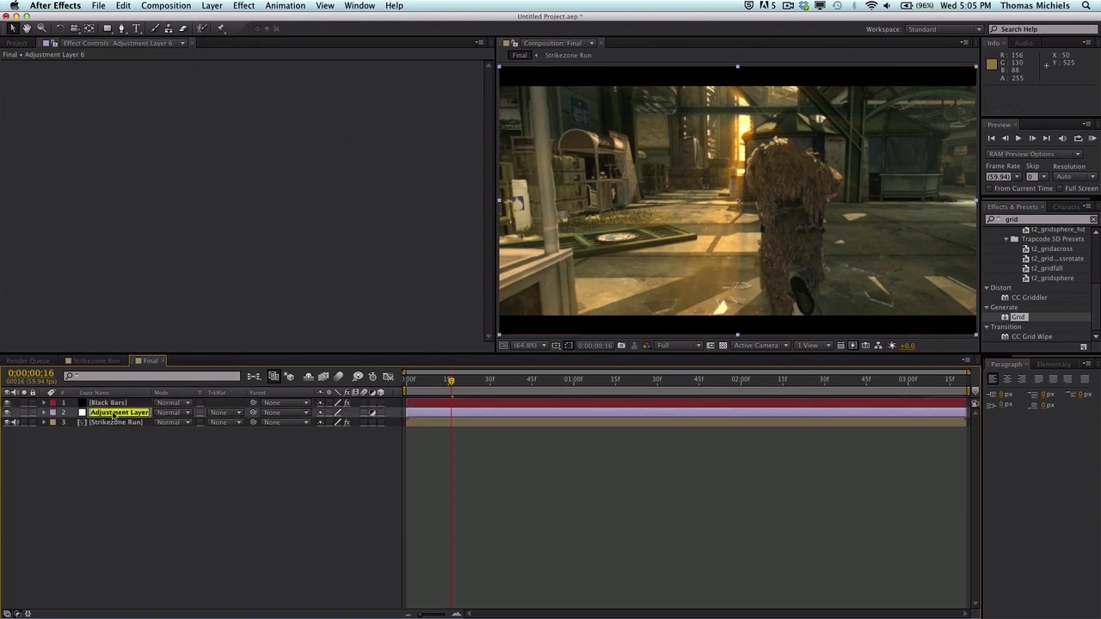
{"action": "type", "text": "Vignette"}
{"action": "key", "text": "Return"}
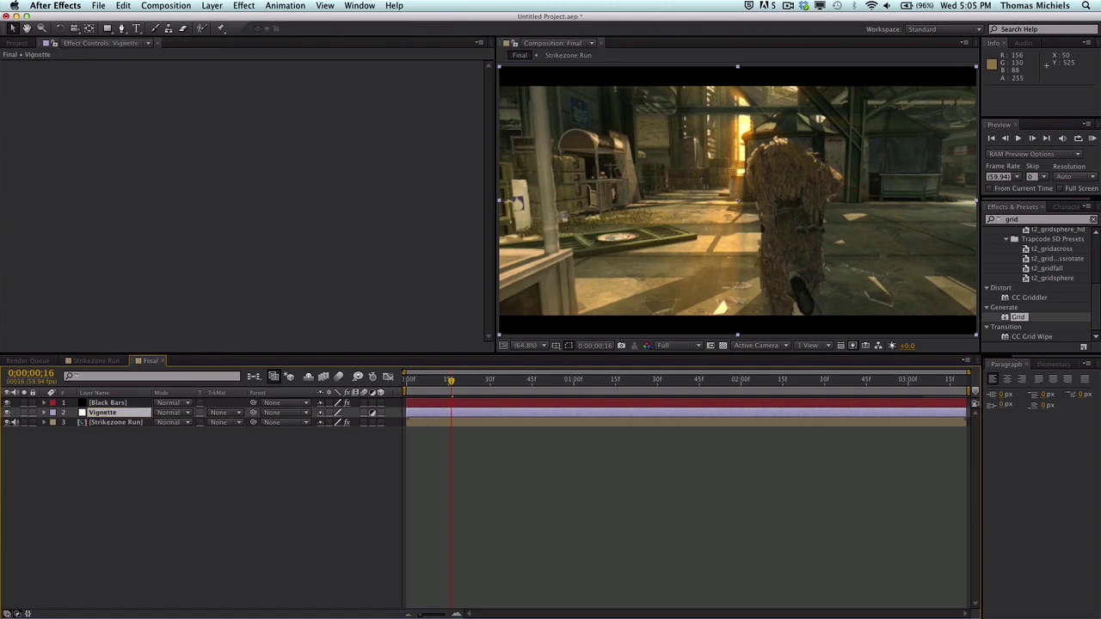
Apply the Magic Bullet Looks effect to the Vignette layer
{"action": "left_click", "coordinate": [241, 5]}
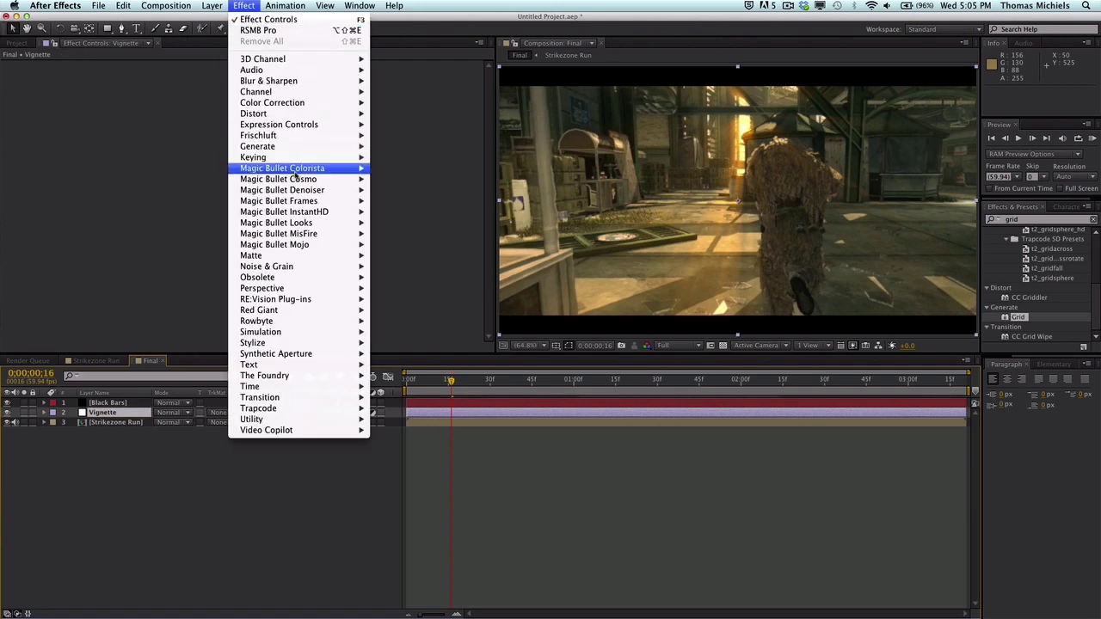
{"action": "mouse_move", "coordinate": [303, 223]}
{"action": "left_click", "coordinate": [393, 223]}
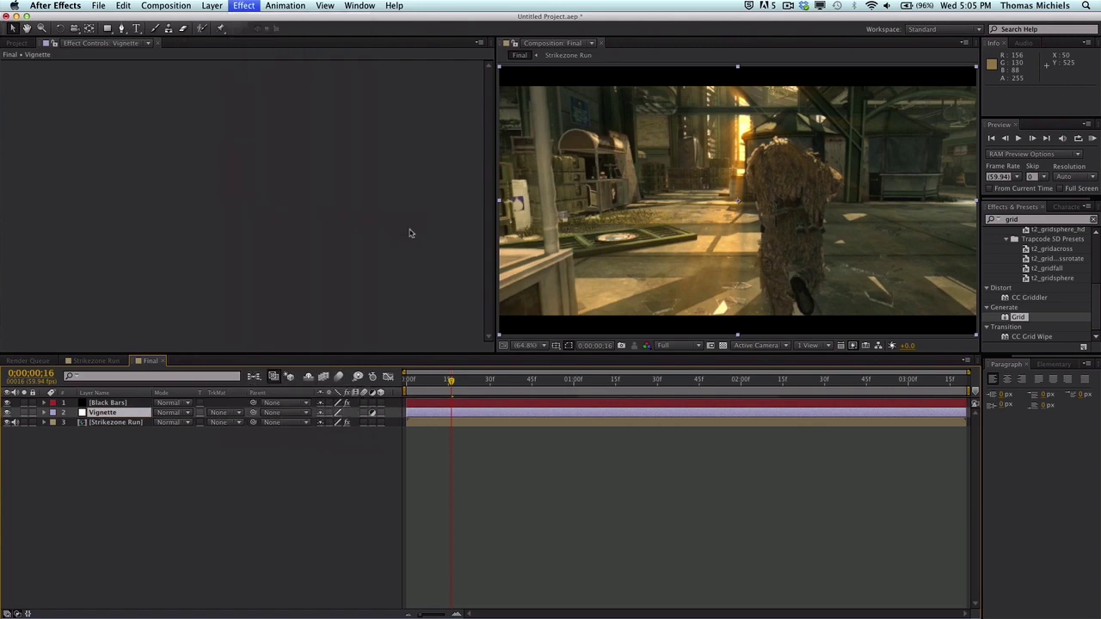
Open the full Looks editor and add a Vignette tool from the Lens tools
{"action": "left_click", "coordinate": [41, 98]}
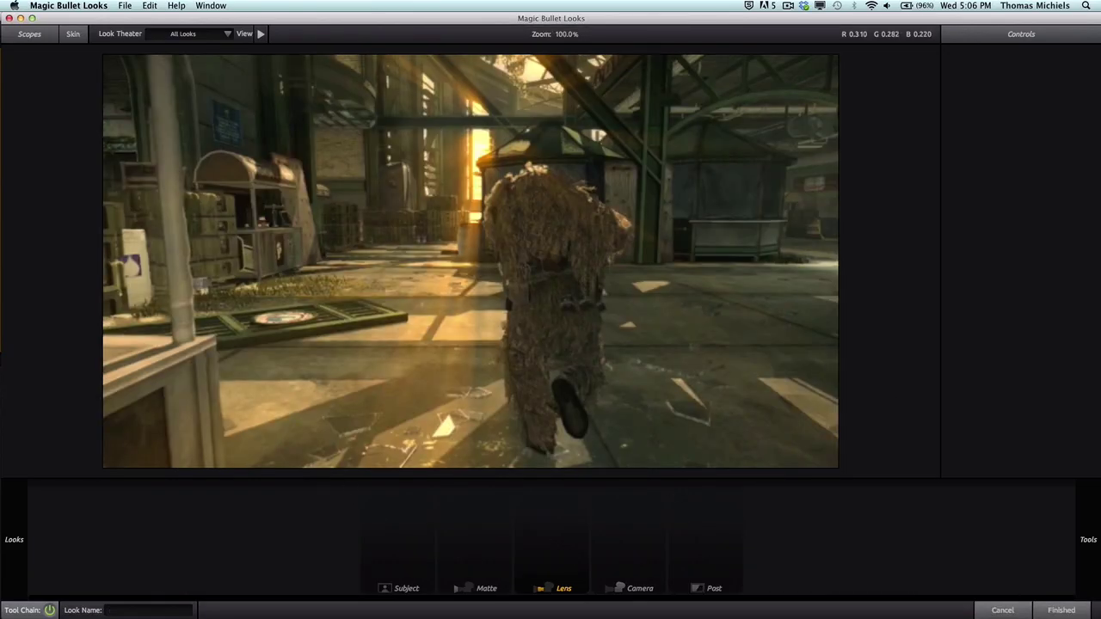
{"action": "mouse_move", "coordinate": [1098, 339]}
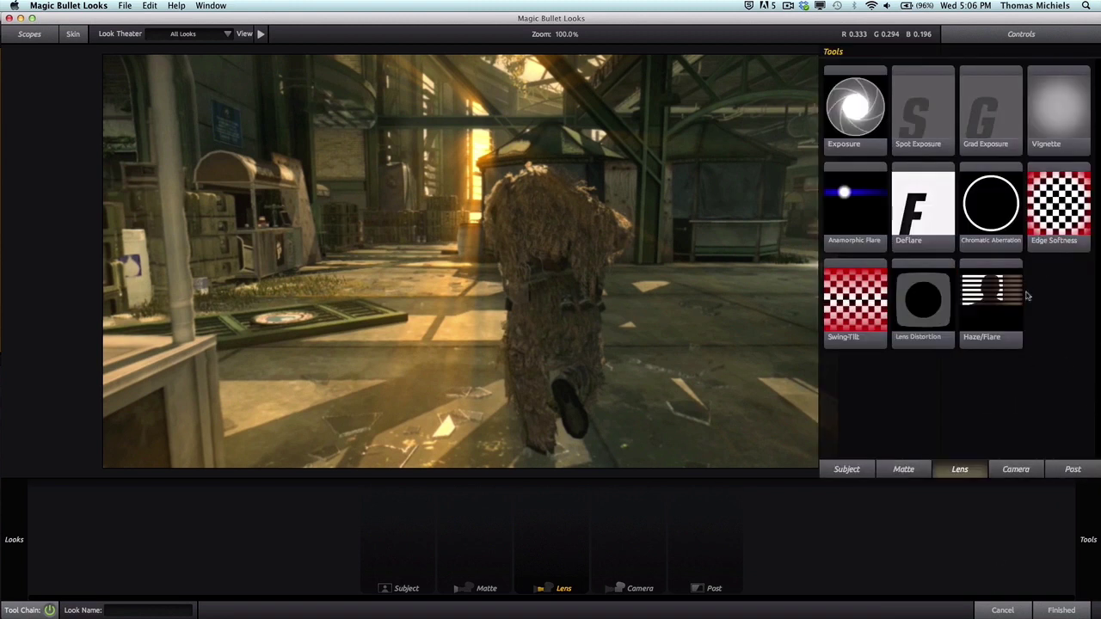
{"action": "left_click", "coordinate": [960, 469]}
{"action": "double_click", "coordinate": [1047, 121]}
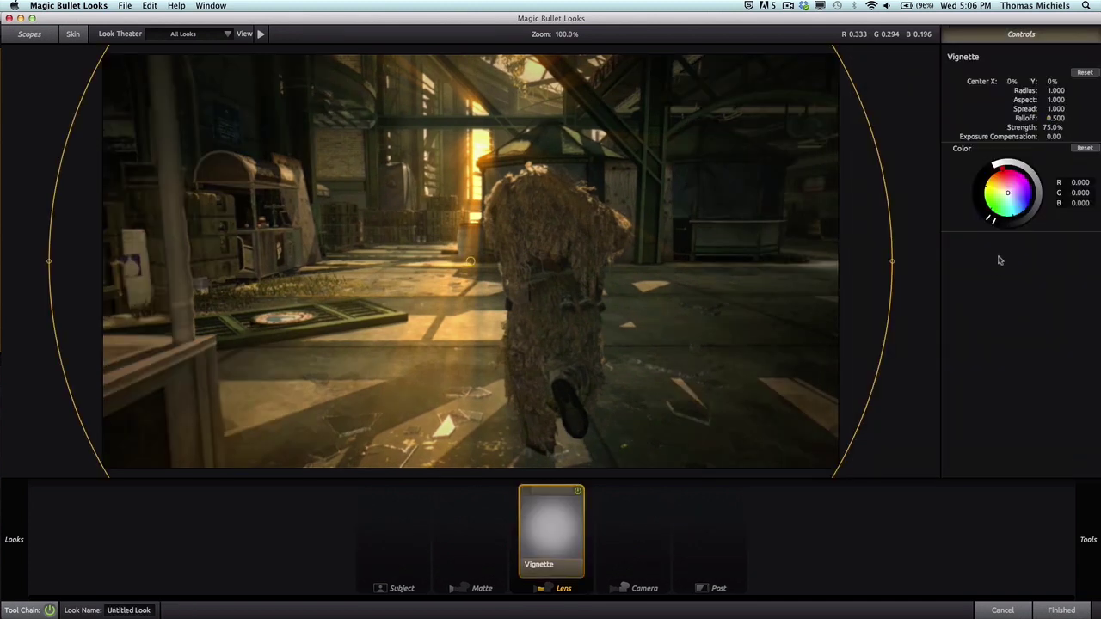
Set the Vignette radius to 1.350 and apply the look back to After Effects
{"action": "left_click_drag", "start_coordinate": [1053, 93], "coordinate": [1075, 91]}
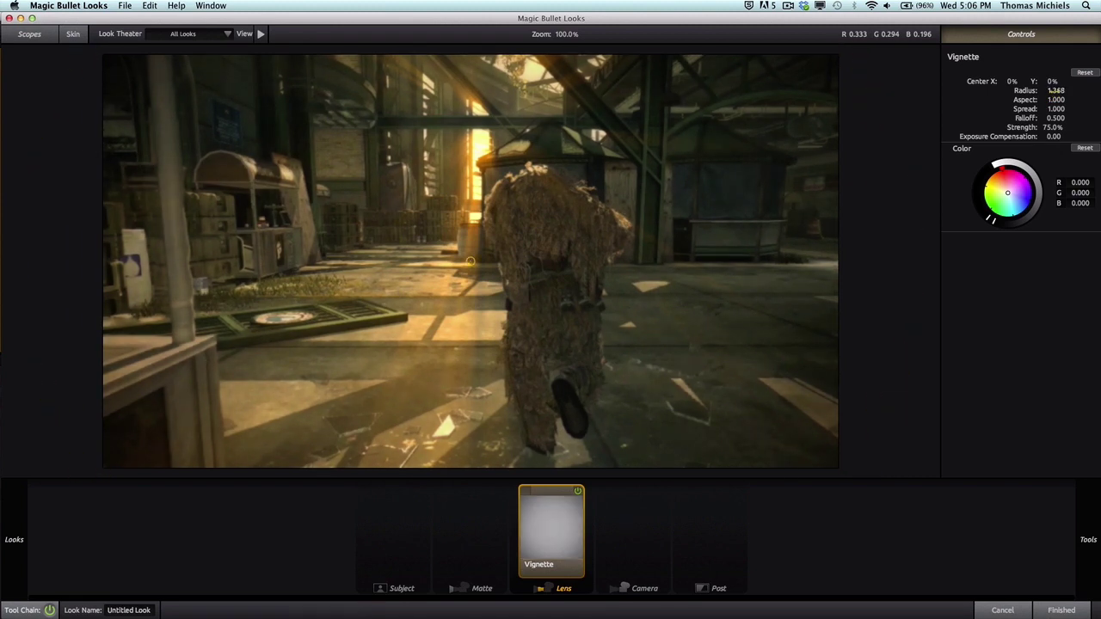
{"action": "left_click", "coordinate": [1052, 90]}
{"action": "double_click", "coordinate": [1053, 91]}
{"action": "type", "text": "1.35"}
{"action": "key", "text": "Return"}
{"action": "left_click", "coordinate": [1056, 611]}
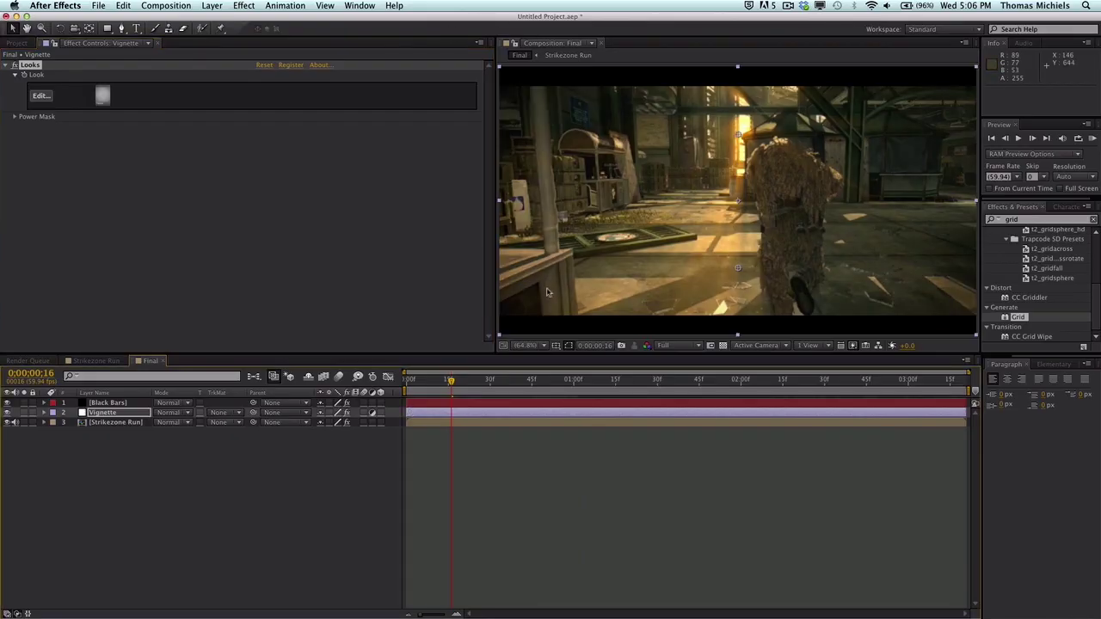
Toggle the Vignette layer's visibility off and on to compare the frame
{"action": "left_click", "coordinate": [6, 413]}
{"action": "left_click", "coordinate": [7, 413]}
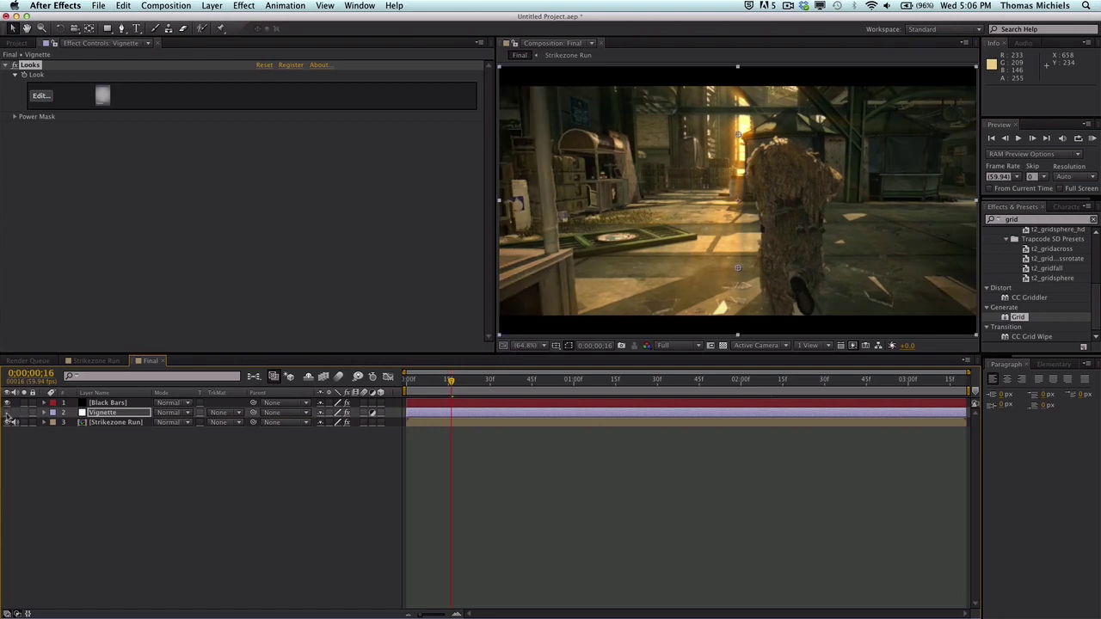
{"action": "left_click", "coordinate": [7, 413]}
{"action": "left_click", "coordinate": [7, 413]}
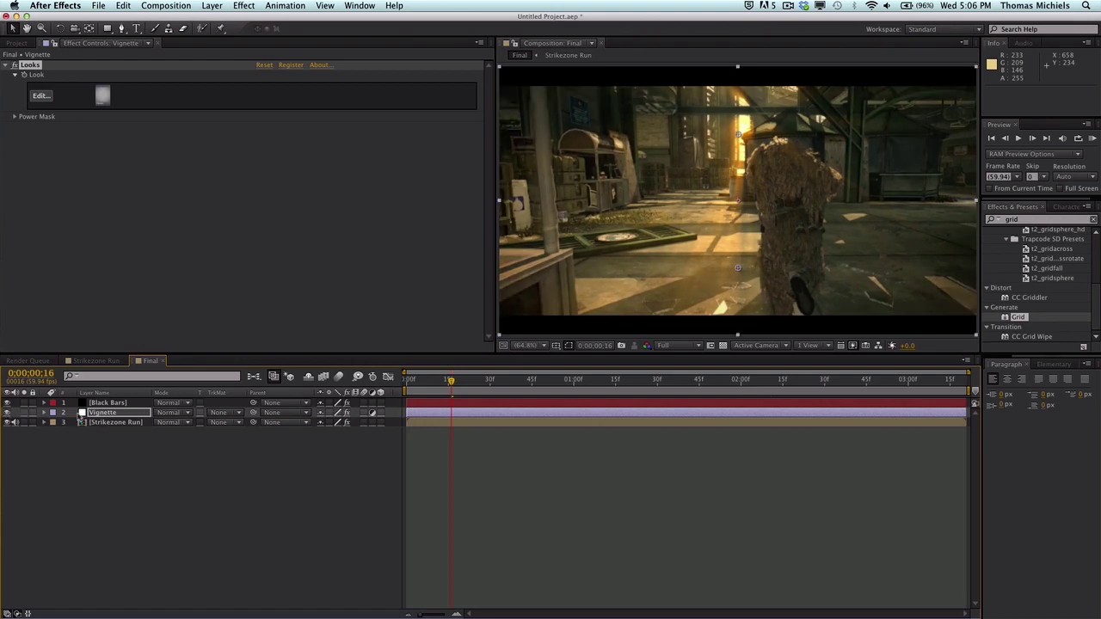
{"action": "right_click", "coordinate": [129, 414]}
{"action": "key", "text": "Escape"}
Set the Vignette layer's opacity to 65%, compare it hidden and shown, then collapse it
{"action": "key", "text": "t"}
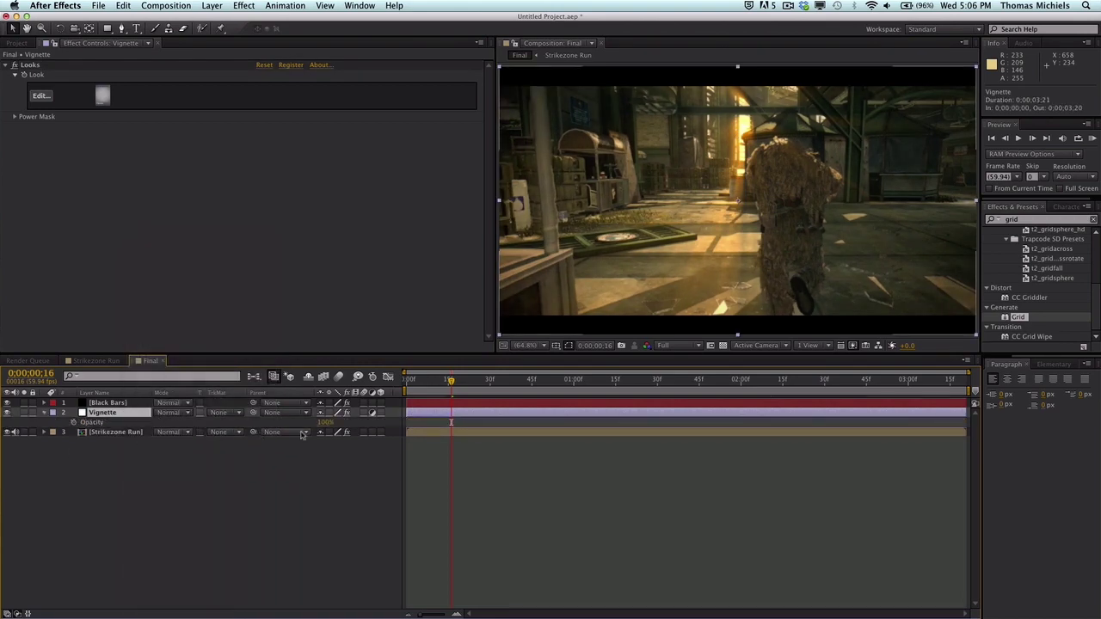
{"action": "left_click", "coordinate": [327, 423]}
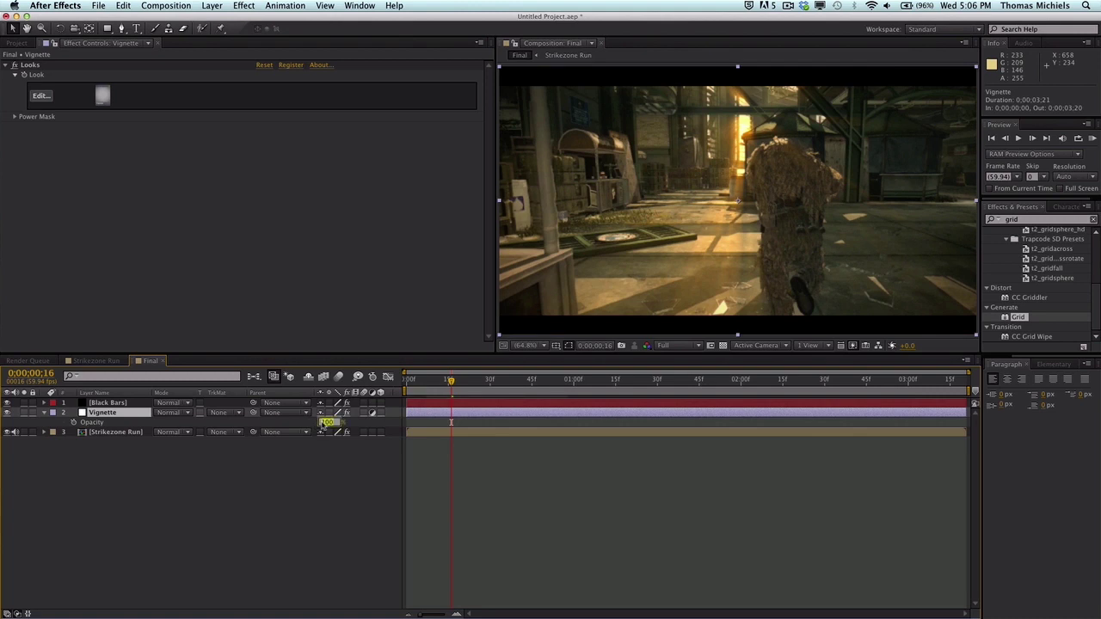
{"action": "type", "text": "65"}
{"action": "key", "text": "Return"}
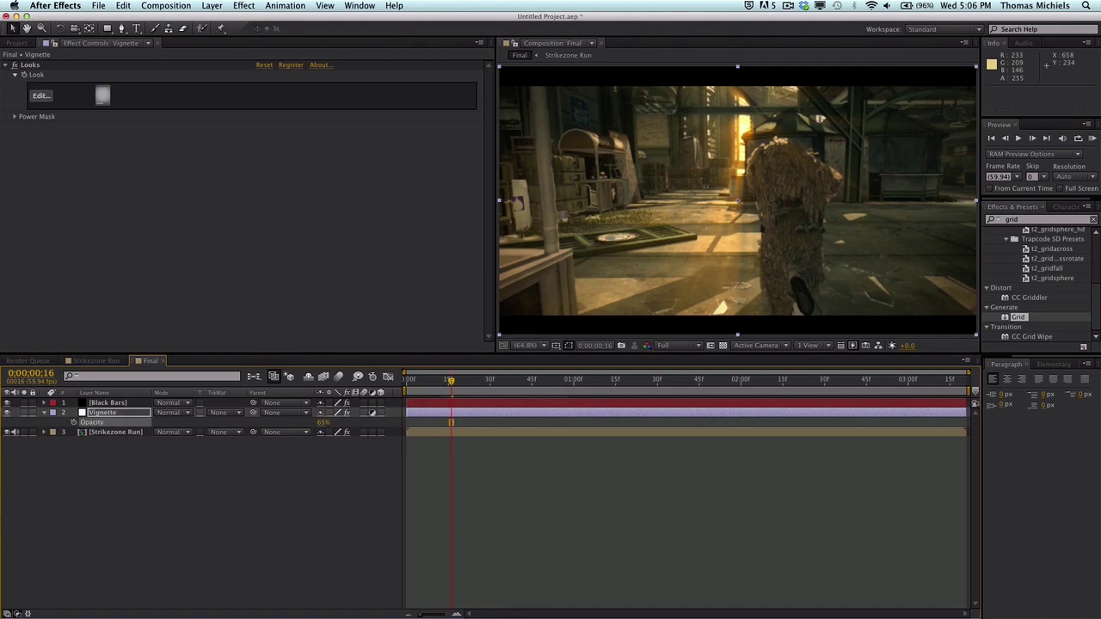
{"action": "left_click", "coordinate": [313, 507]}
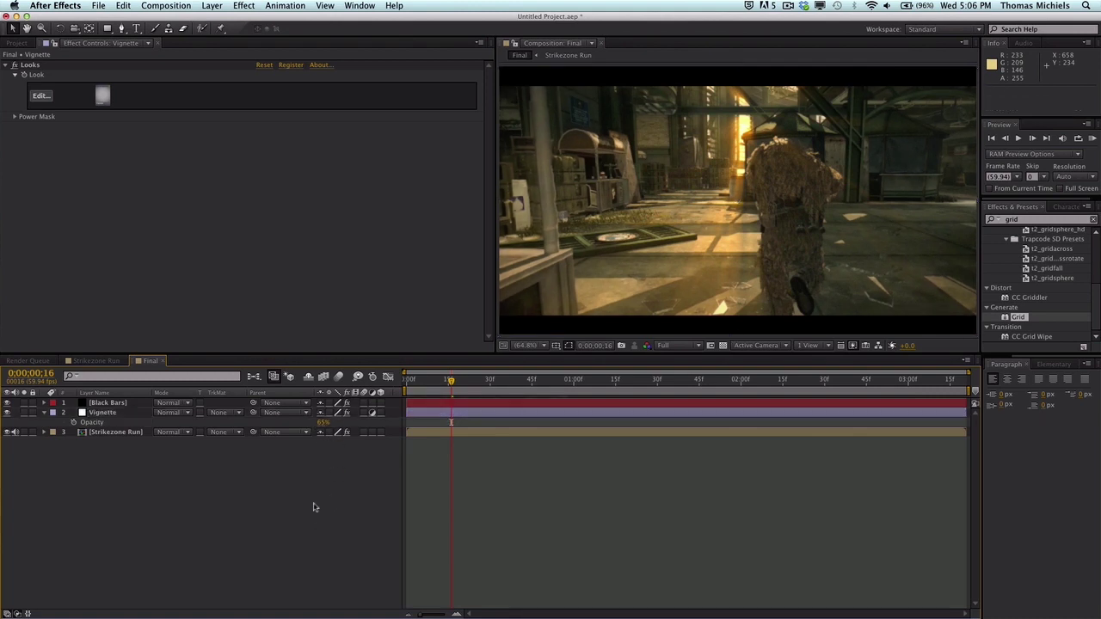
{"action": "left_click", "coordinate": [8, 413]}
{"action": "left_click", "coordinate": [7, 414]}
{"action": "left_click", "coordinate": [44, 413]}
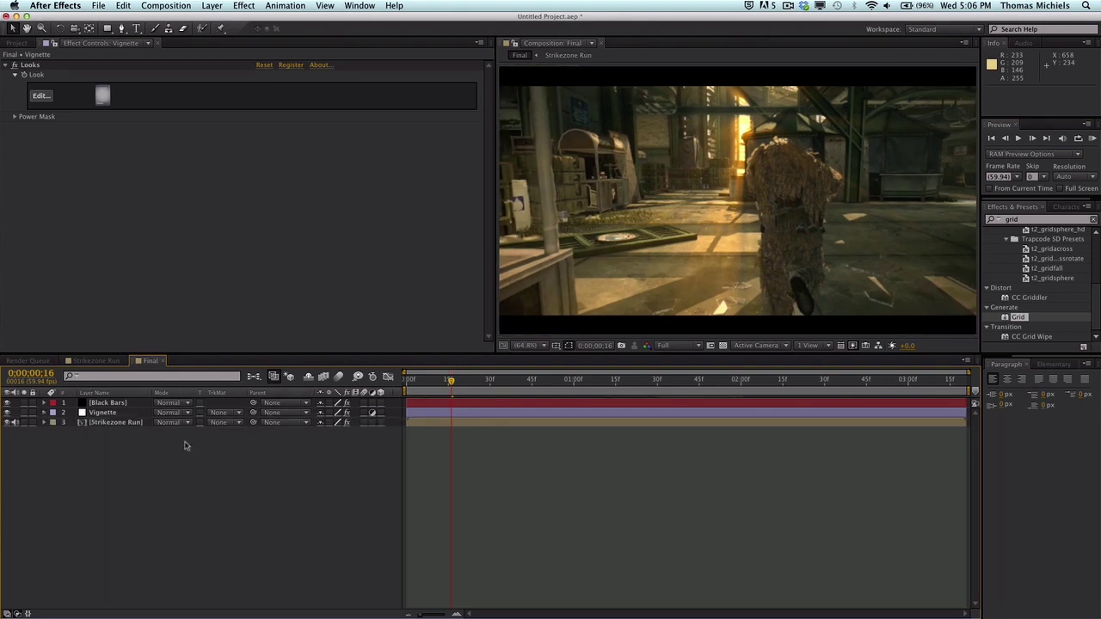
{"action": "right_click", "coordinate": [181, 477]}
Add a new adjustment layer named 'FL Glow' and move it below the Vignette layer
{"action": "mouse_move", "coordinate": [320, 483]}
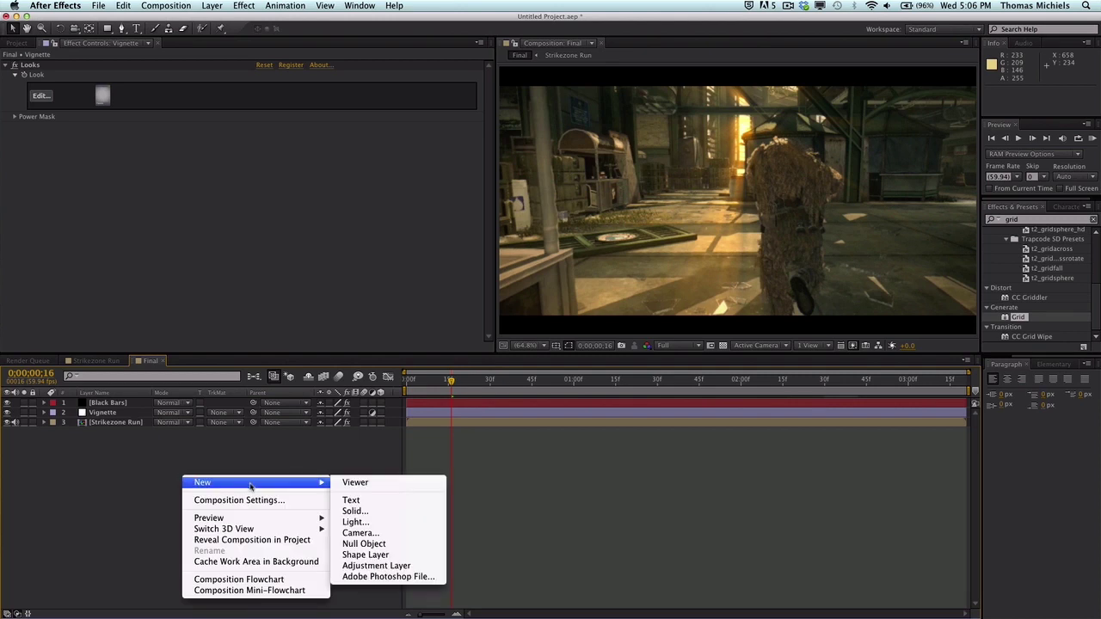
{"action": "left_click", "coordinate": [394, 573]}
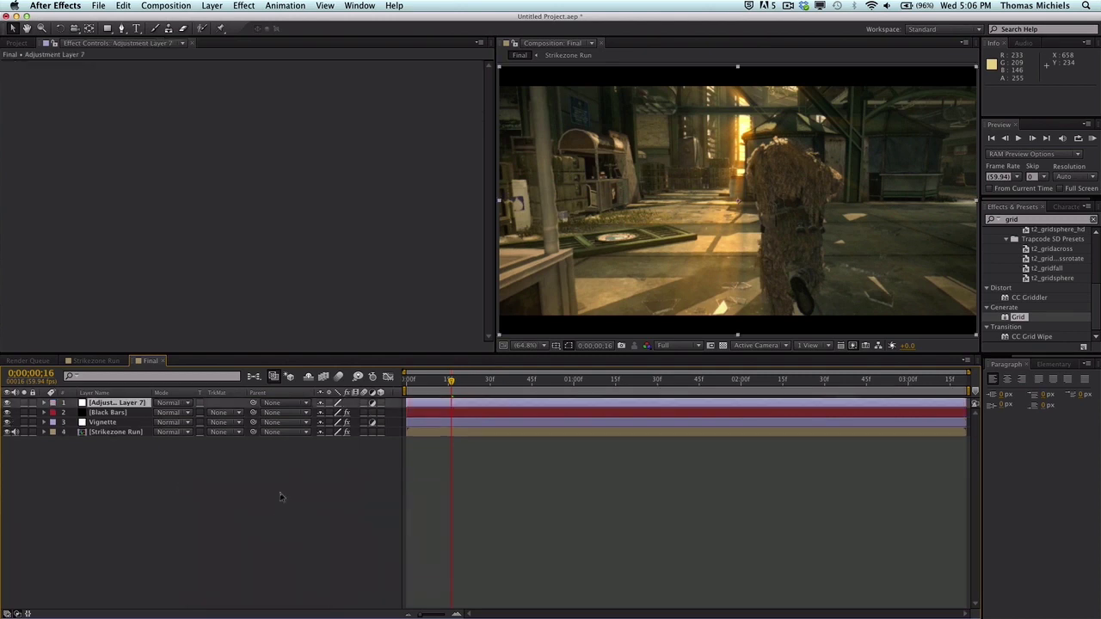
{"action": "key", "text": "Return"}
{"action": "type", "text": "FL Glow"}
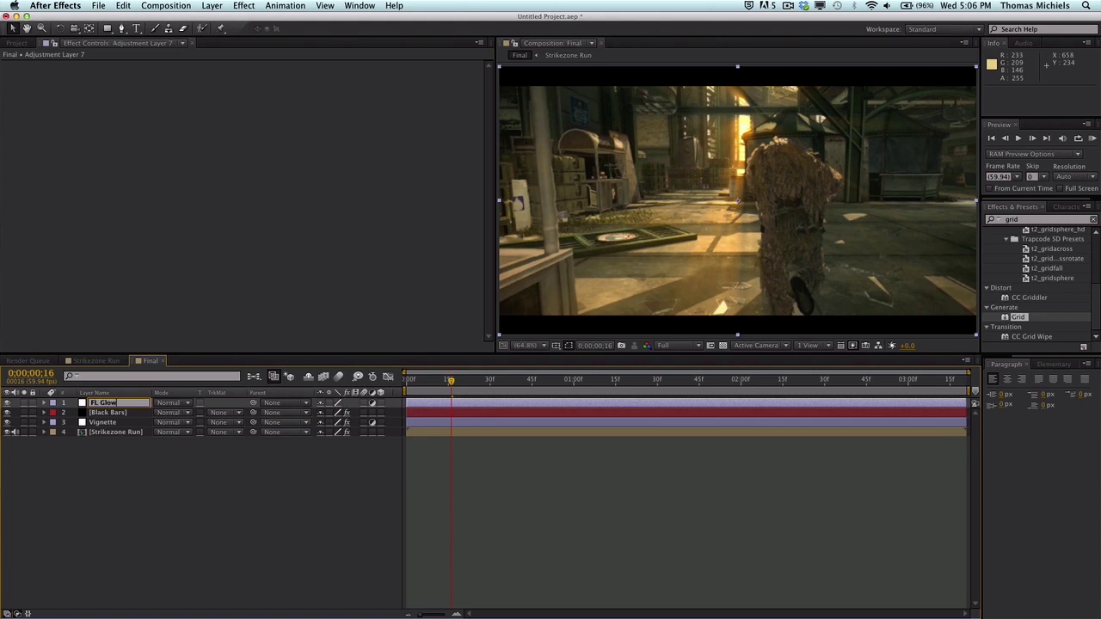
{"action": "key", "text": "Return"}
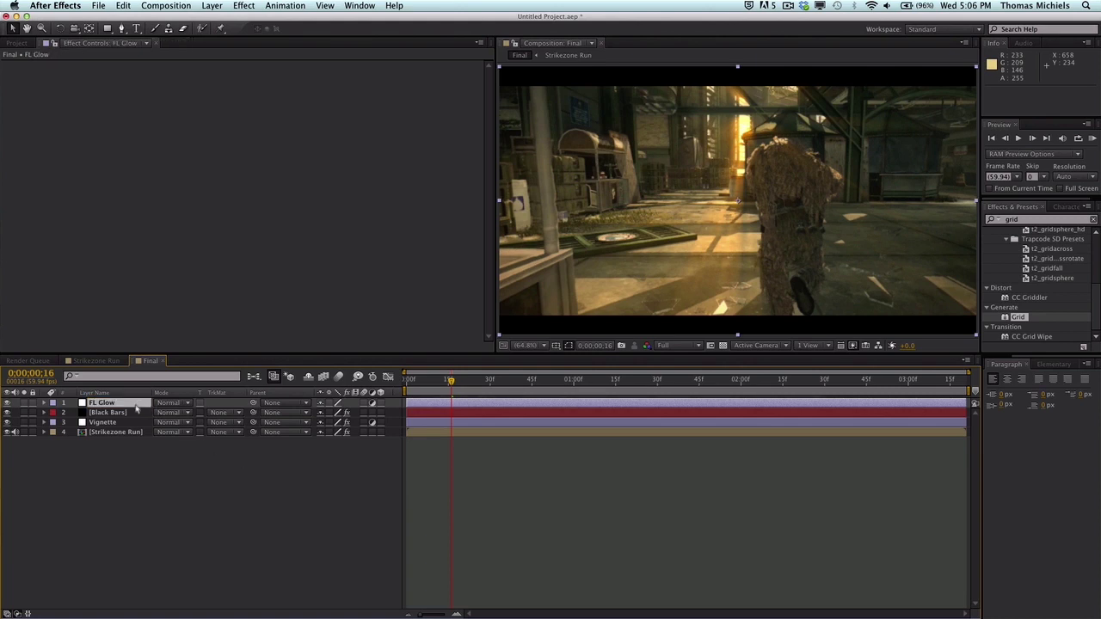
{"action": "left_click_drag", "start_coordinate": [135, 410], "coordinate": [137, 428]}
Add an adjustment layer named 'CC' and place it below FL Glow, above the gameplay footage
{"action": "right_click", "coordinate": [161, 519]}
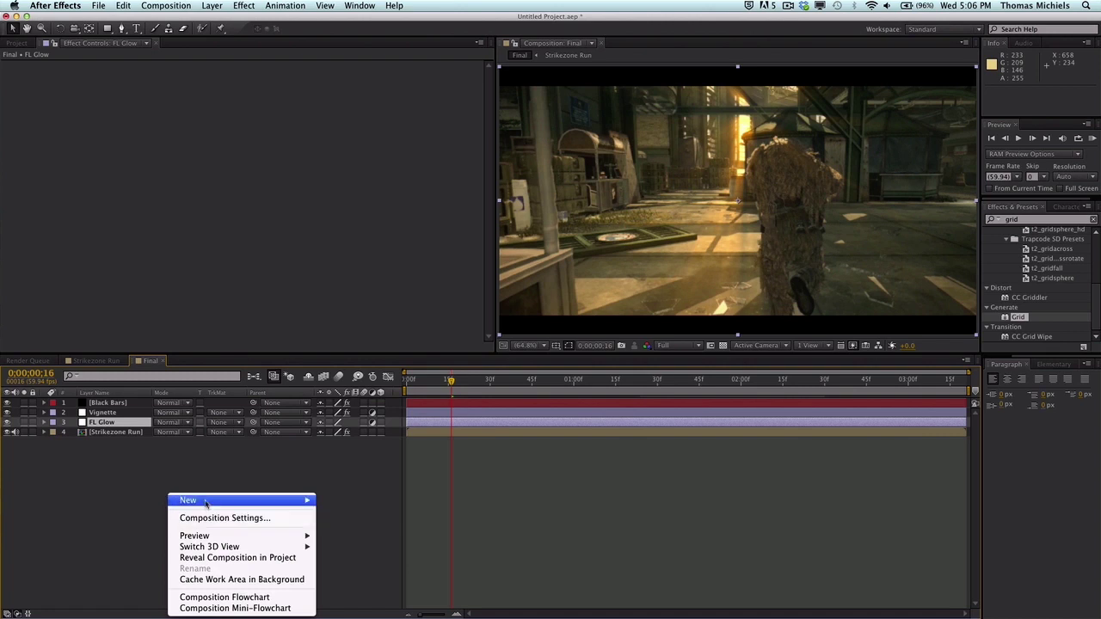
{"action": "mouse_move", "coordinate": [205, 503]}
{"action": "left_click", "coordinate": [372, 583]}
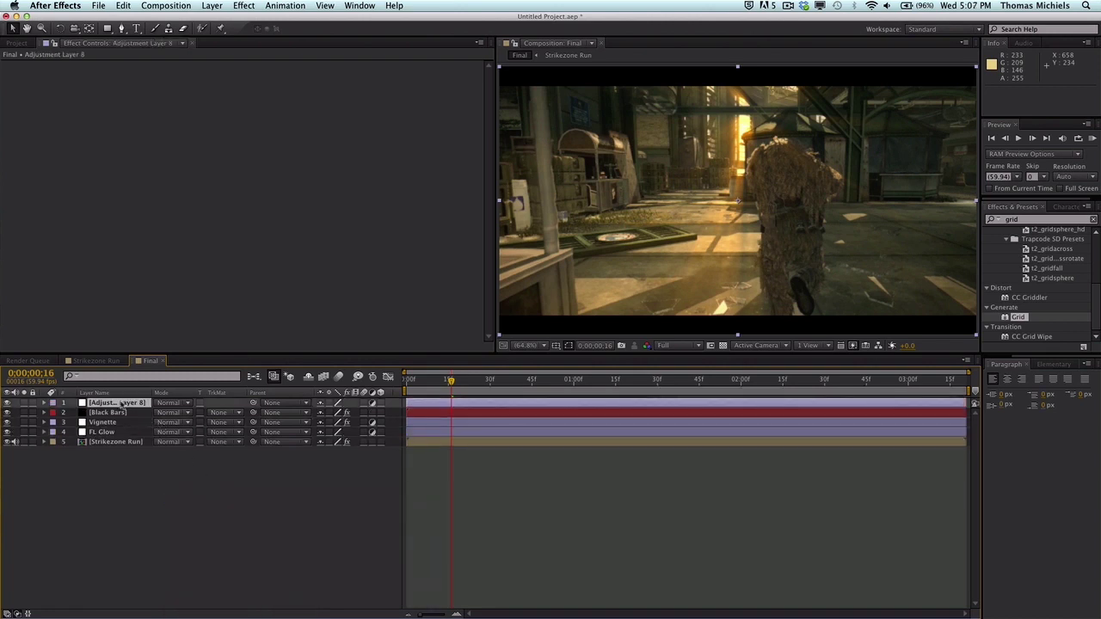
{"action": "key", "text": "Return"}
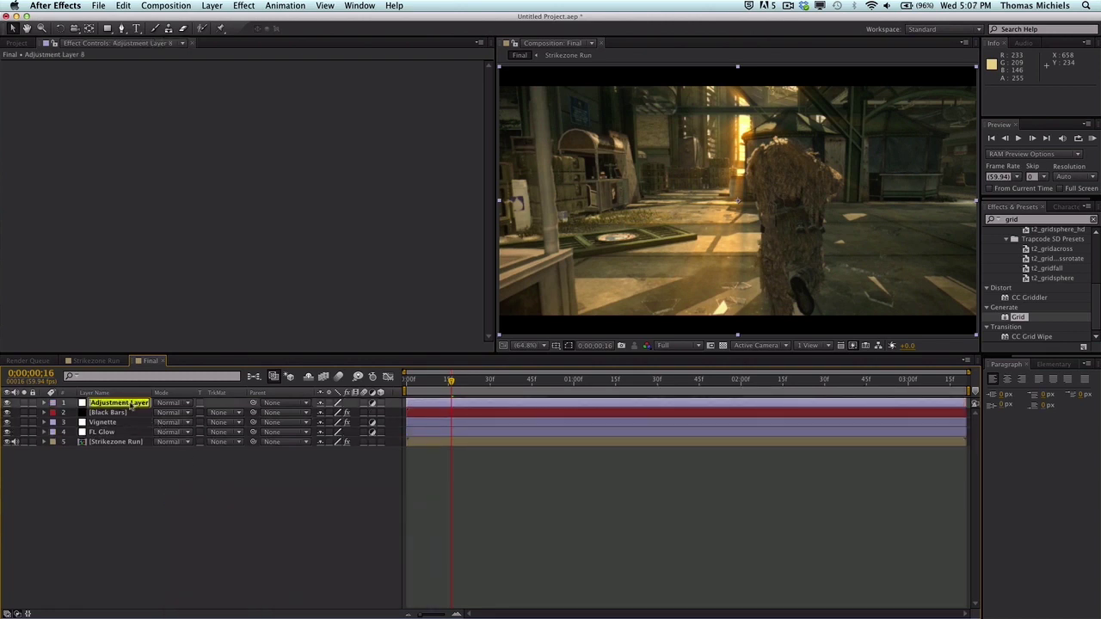
{"action": "type", "text": "CC"}
{"action": "key", "text": "Return"}
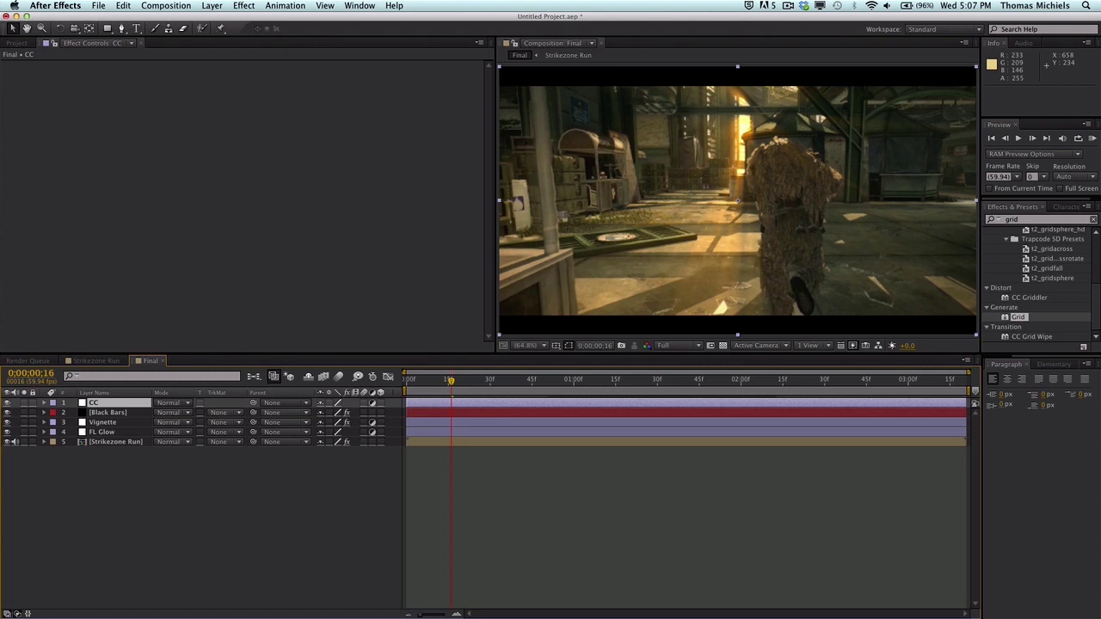
{"action": "left_click_drag", "start_coordinate": [100, 405], "coordinate": [129, 437]}
{"action": "left_click", "coordinate": [103, 423]}
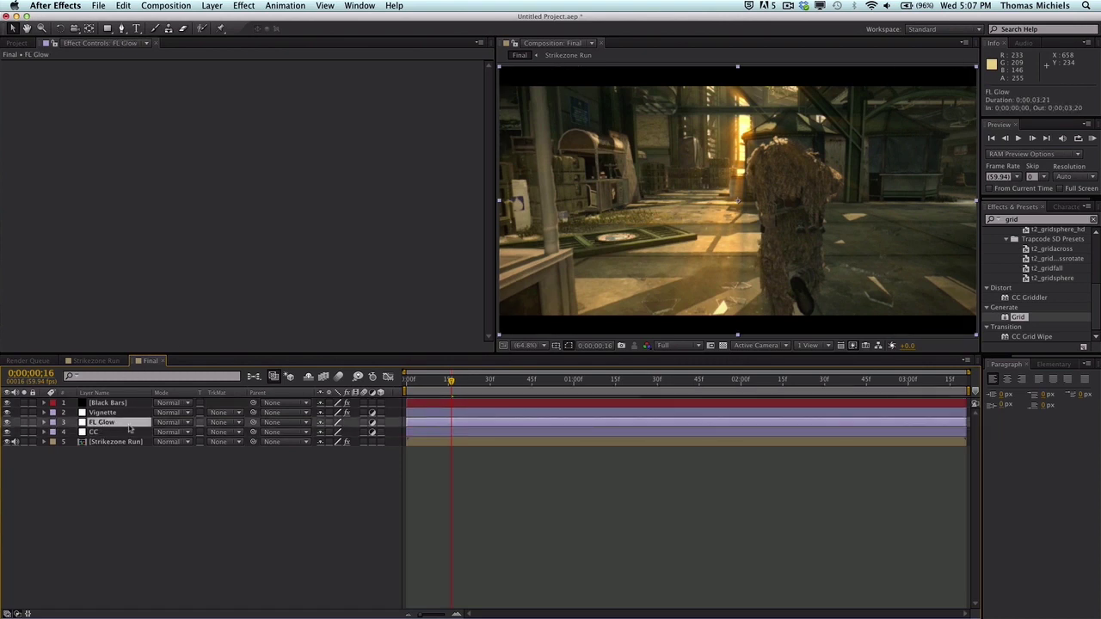
{"action": "left_click", "coordinate": [235, 5]}
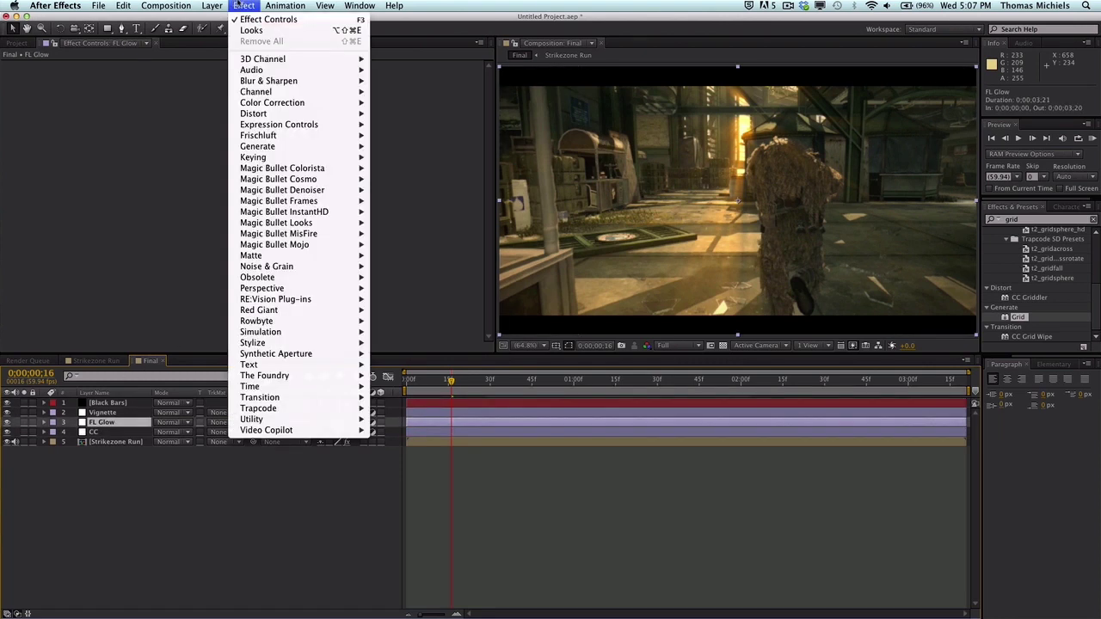
{"action": "left_click", "coordinate": [910, 607]}
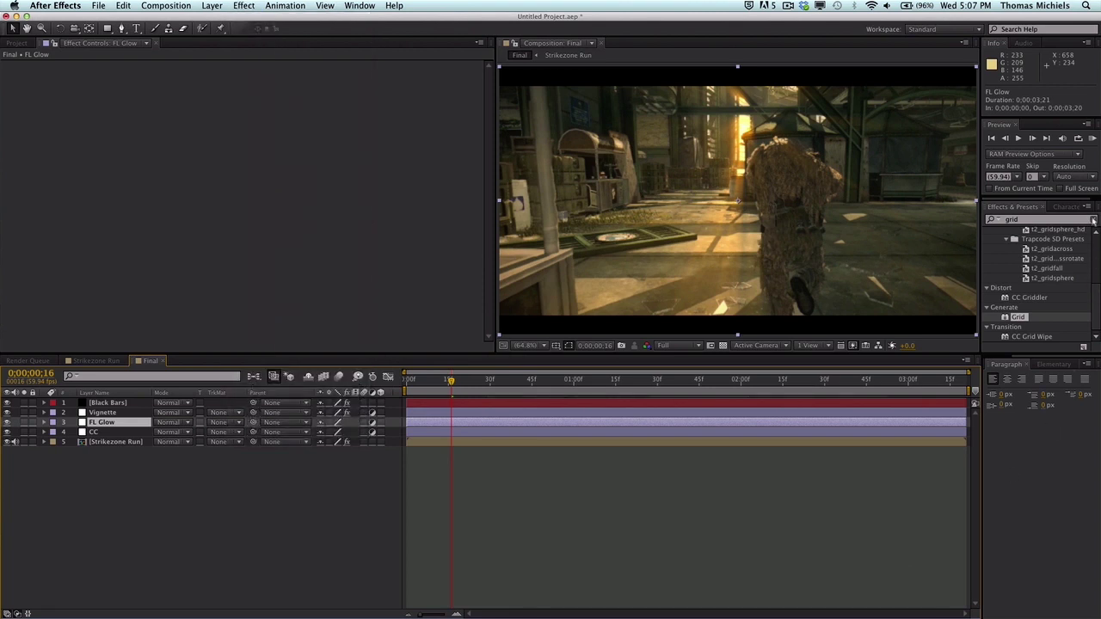
Search Effects & Presets for 'FL Glow' and apply it to the FL Glow layer
{"action": "left_click", "coordinate": [1092, 219]}
{"action": "left_click", "coordinate": [1042, 219]}
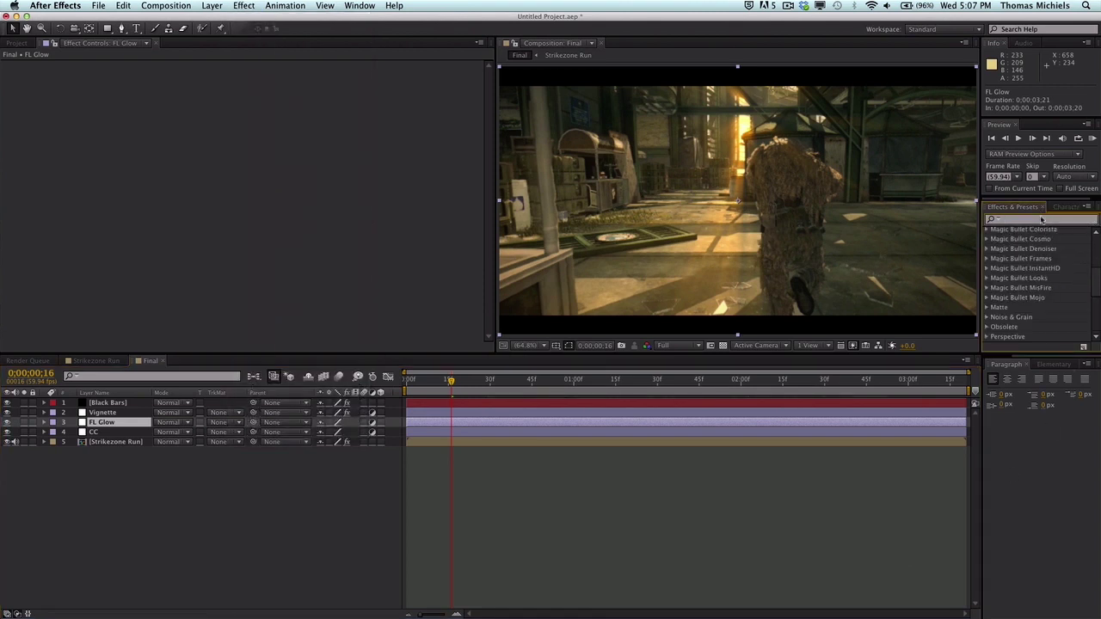
{"action": "type", "text": "FL Glow"}
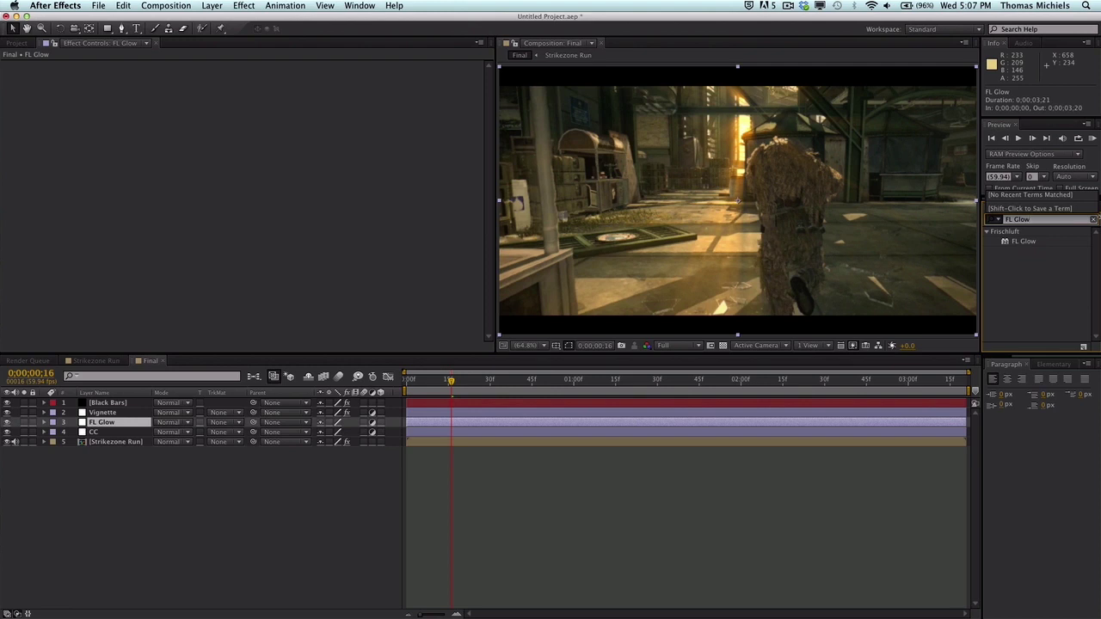
{"action": "double_click", "coordinate": [1024, 242]}
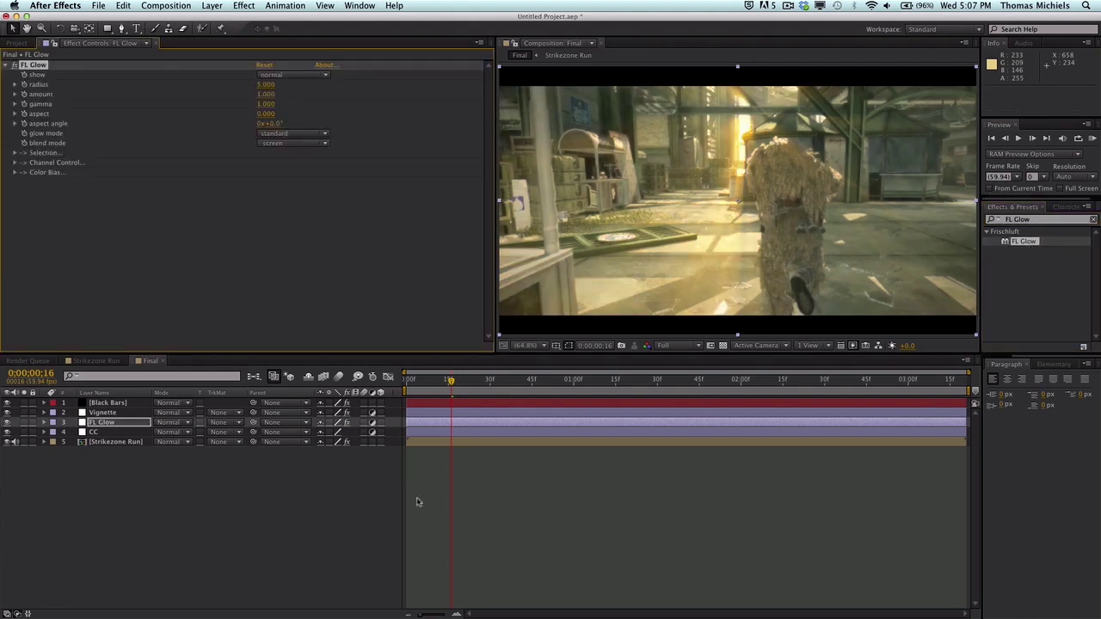
{"action": "left_click", "coordinate": [121, 423]}
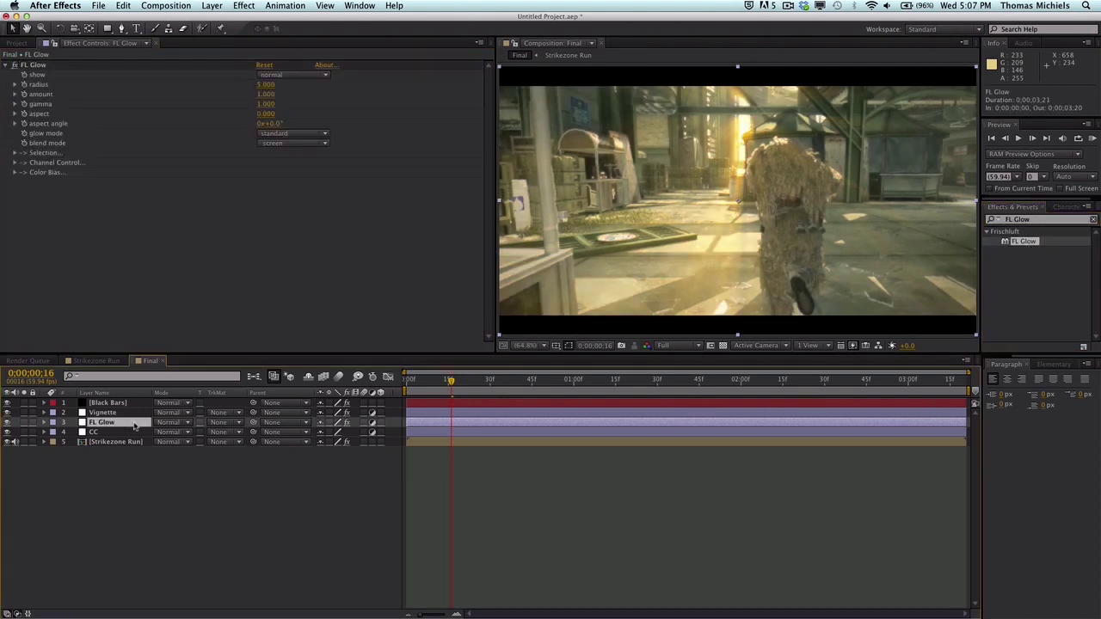
Set the FL Glow glow mode to abberative and its blend mode to addition
{"action": "left_click", "coordinate": [283, 135]}
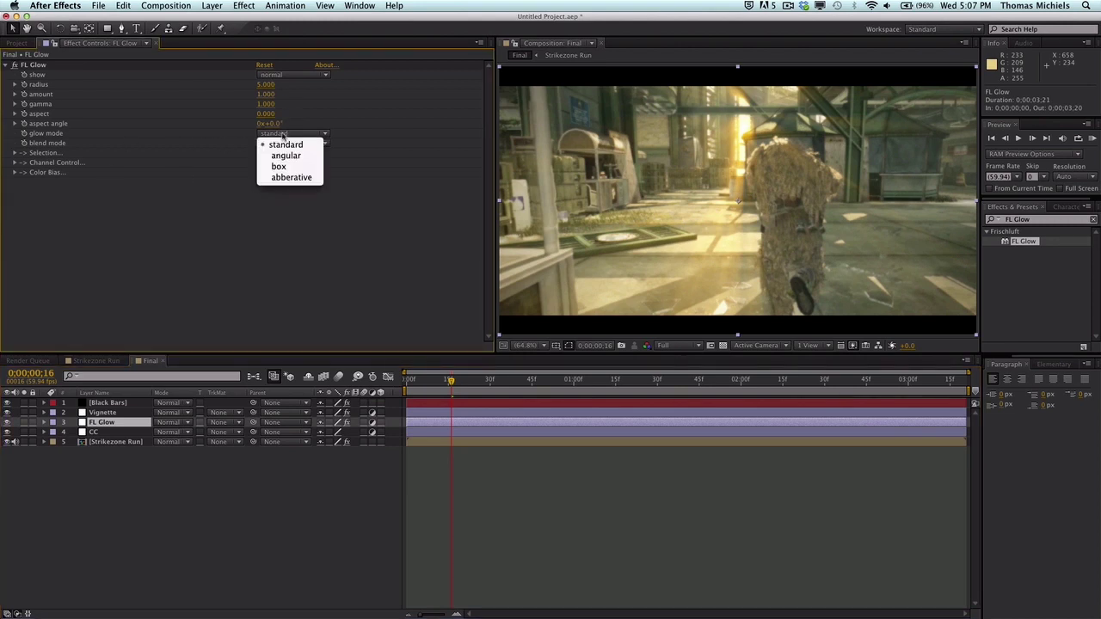
{"action": "left_click", "coordinate": [311, 178]}
{"action": "left_click", "coordinate": [297, 143]}
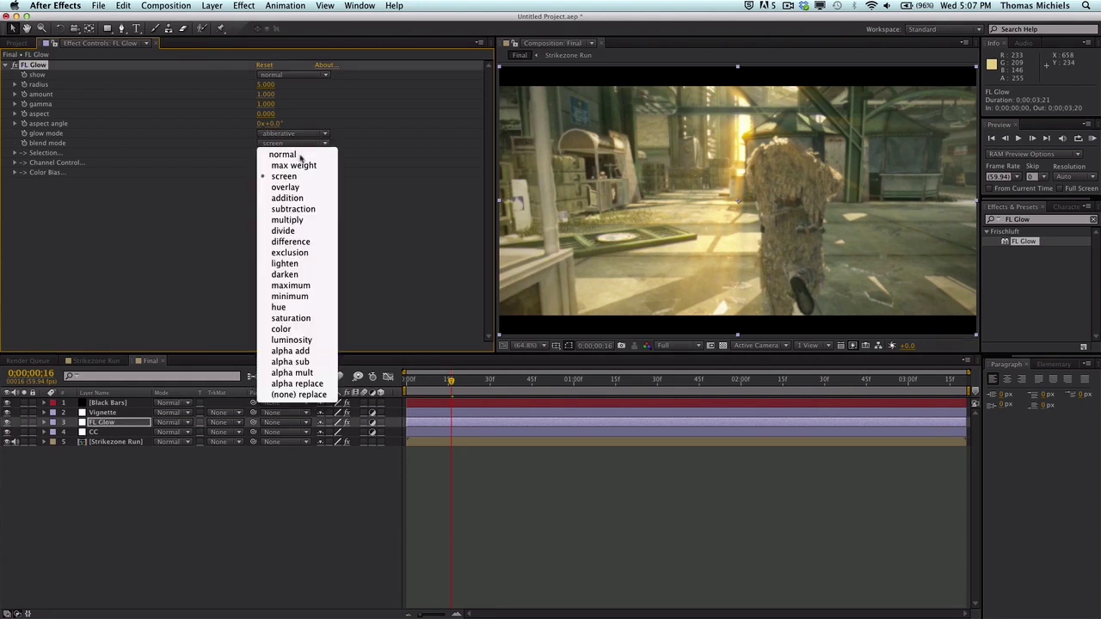
{"action": "left_click", "coordinate": [294, 199]}
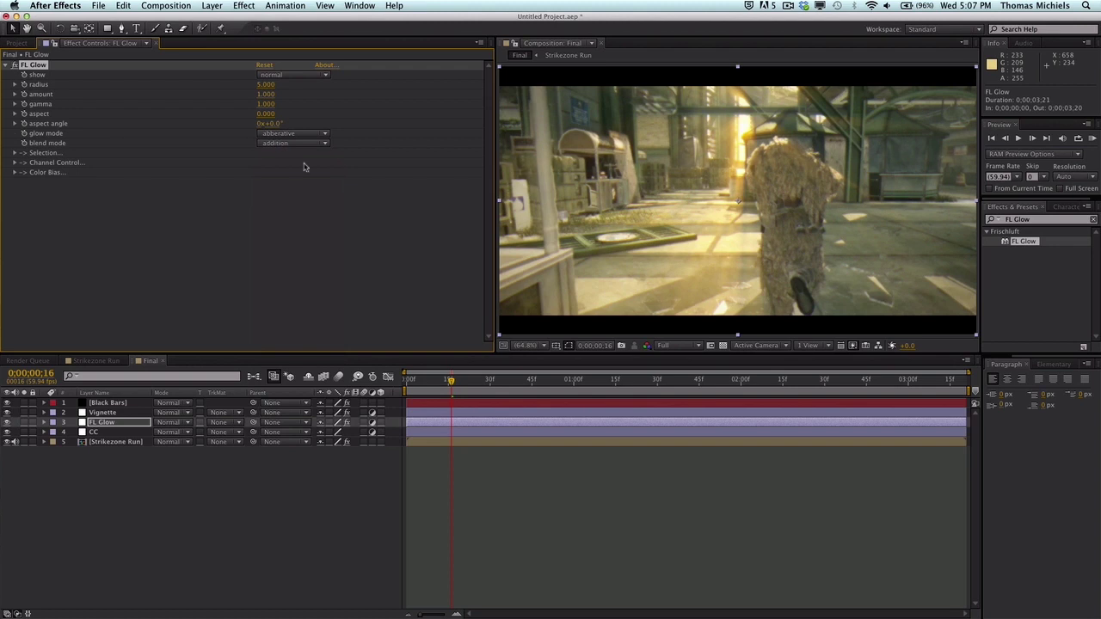
Set glow radius 100, amount 0.7 and gamma 0.5, then scrub the radius up to 173
{"action": "left_click", "coordinate": [270, 84]}
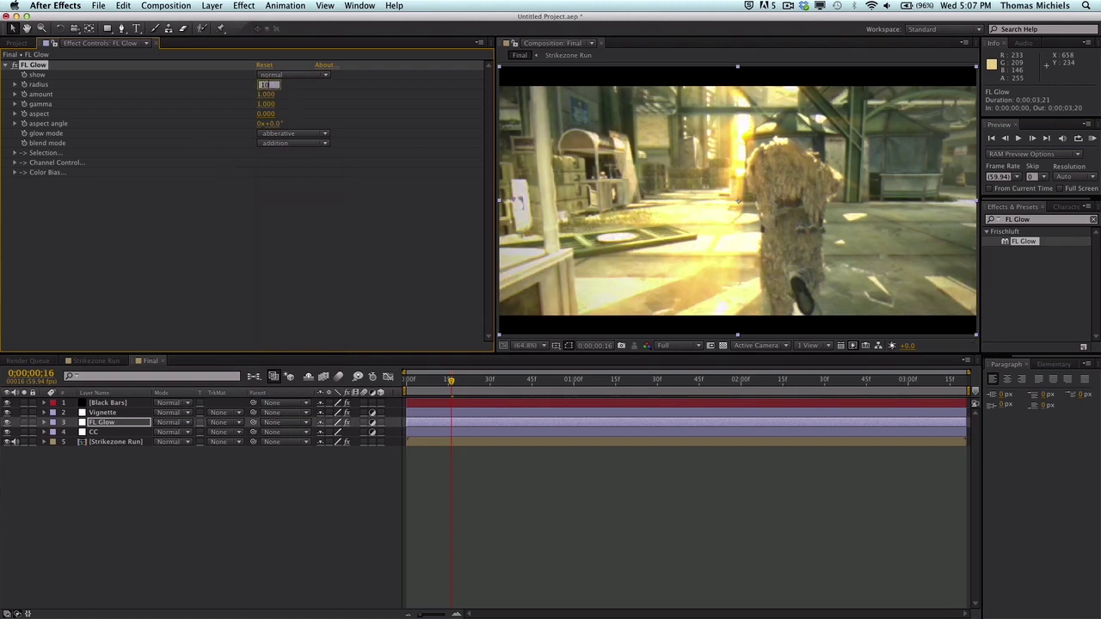
{"action": "type", "text": "100"}
{"action": "key", "text": "Tab"}
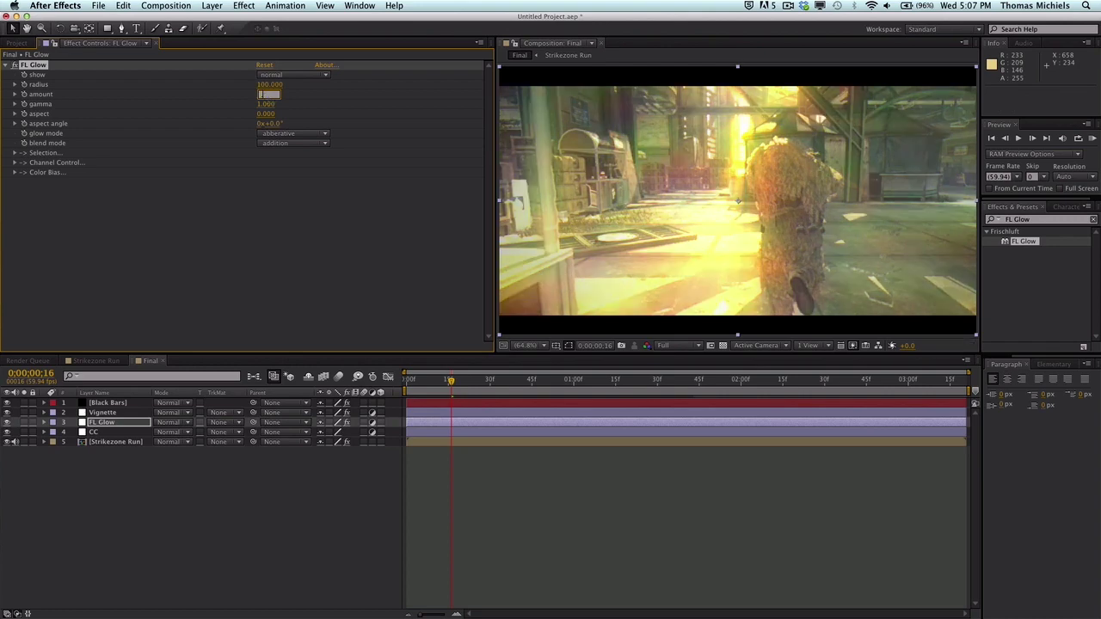
{"action": "type", "text": "0.7"}
{"action": "key", "text": "Tab"}
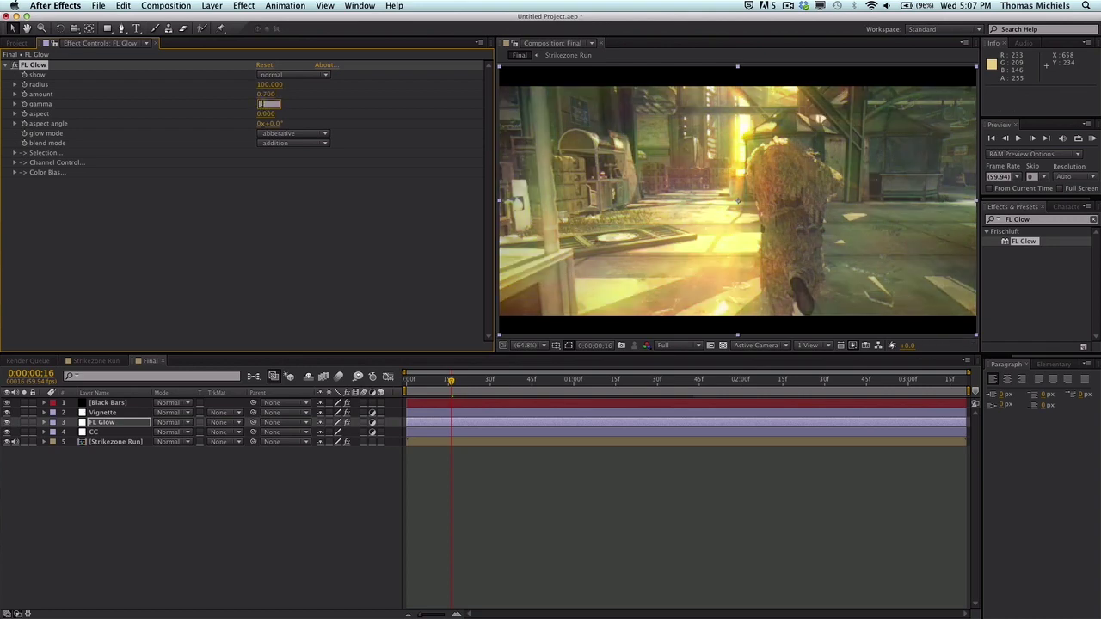
{"action": "type", "text": ".5"}
{"action": "key", "text": "Return"}
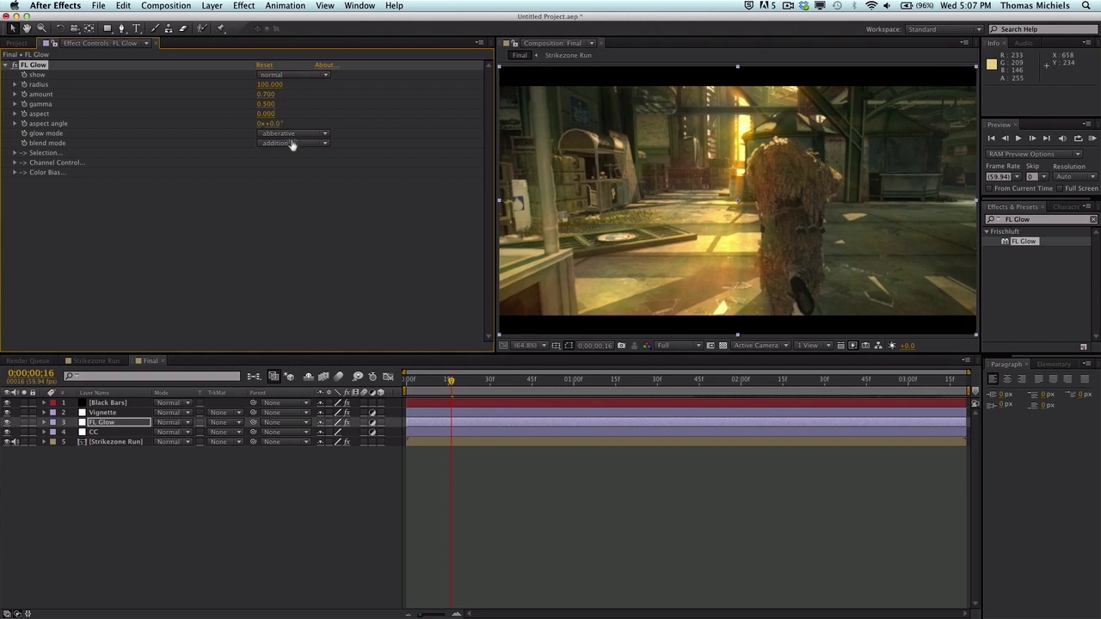
{"action": "left_click_drag", "start_coordinate": [268, 84], "coordinate": [310, 85]}
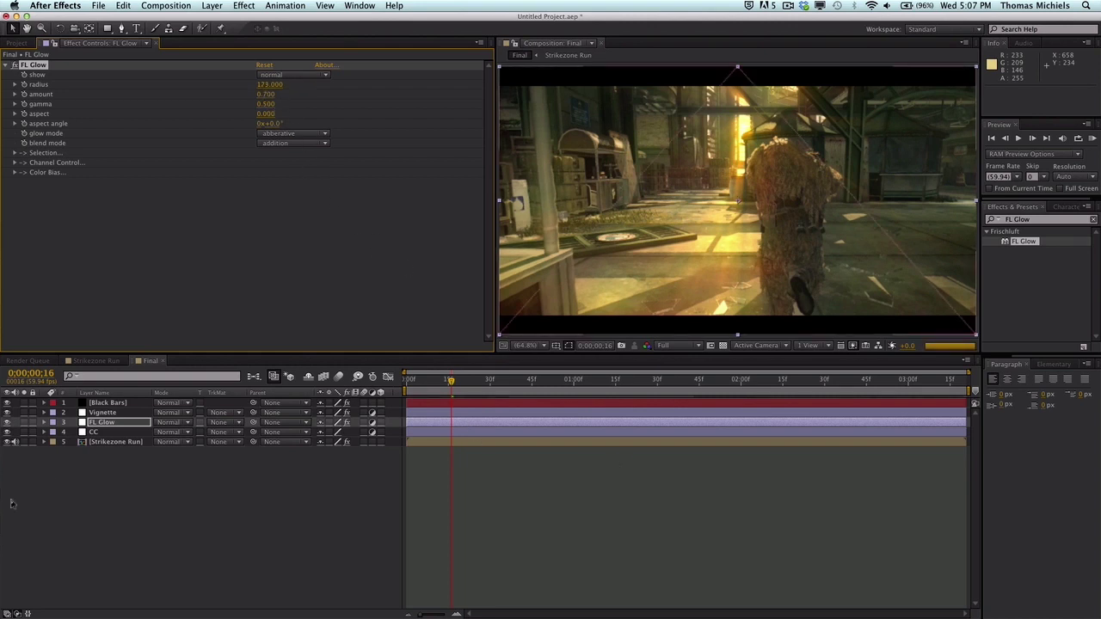
Toggle the FL Glow layer's visibility off and on to compare the glow
{"action": "left_click", "coordinate": [7, 423]}
{"action": "left_click", "coordinate": [7, 423]}
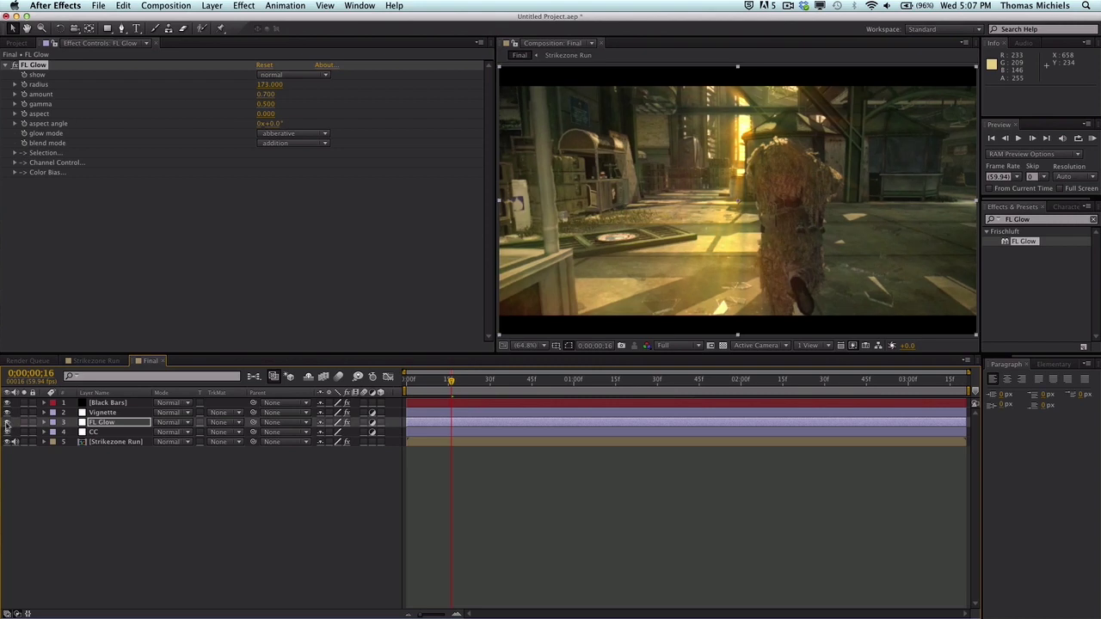
{"action": "left_click", "coordinate": [7, 422]}
{"action": "left_click", "coordinate": [7, 423]}
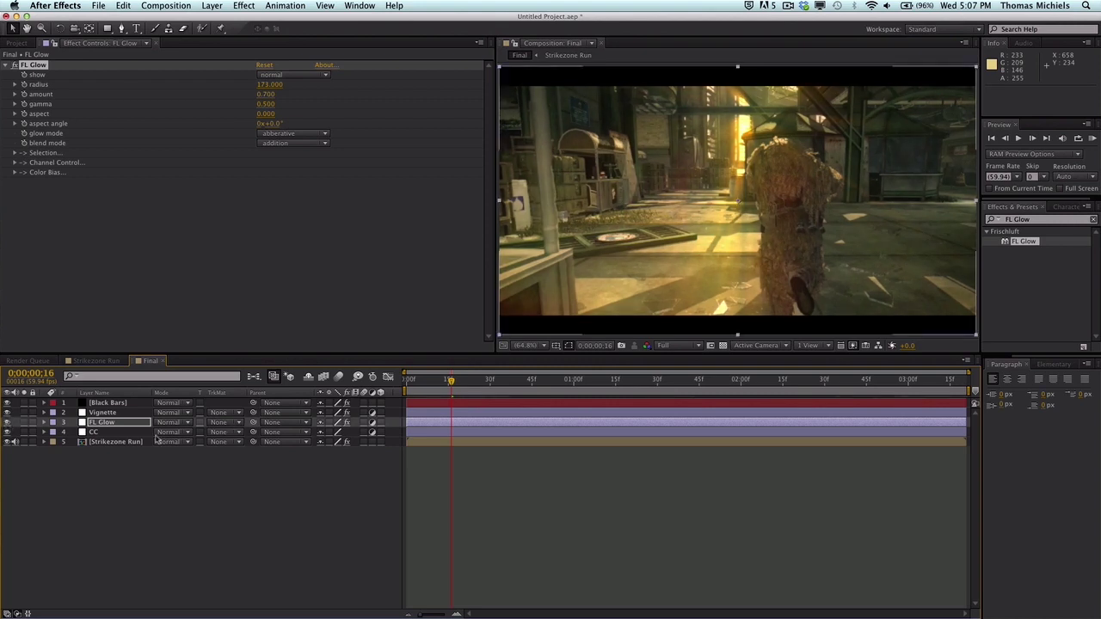
{"action": "left_click", "coordinate": [121, 432]}
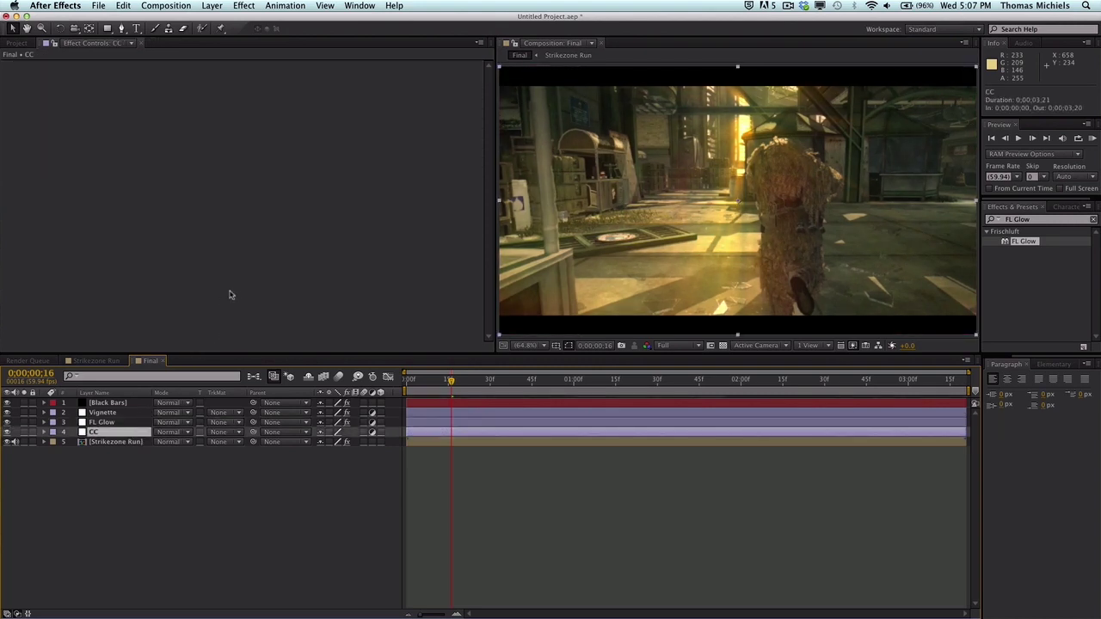
Search 'Looks', drag Magic Bullet Looks onto the CC layer, and open its Looks editor
{"action": "left_click", "coordinate": [1094, 220]}
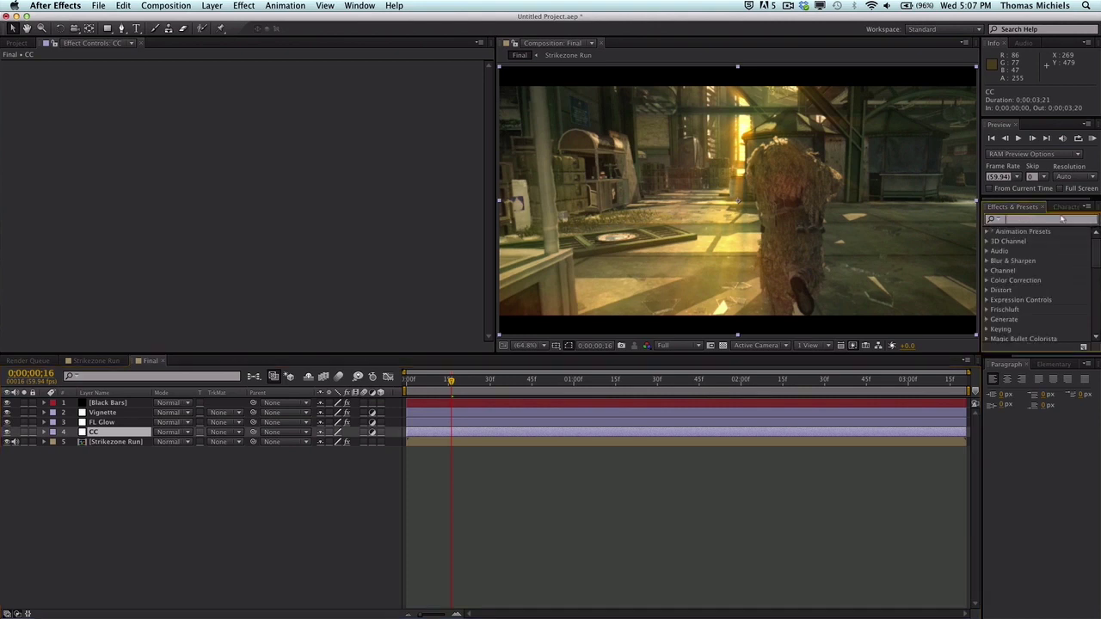
{"action": "type", "text": "Looks"}
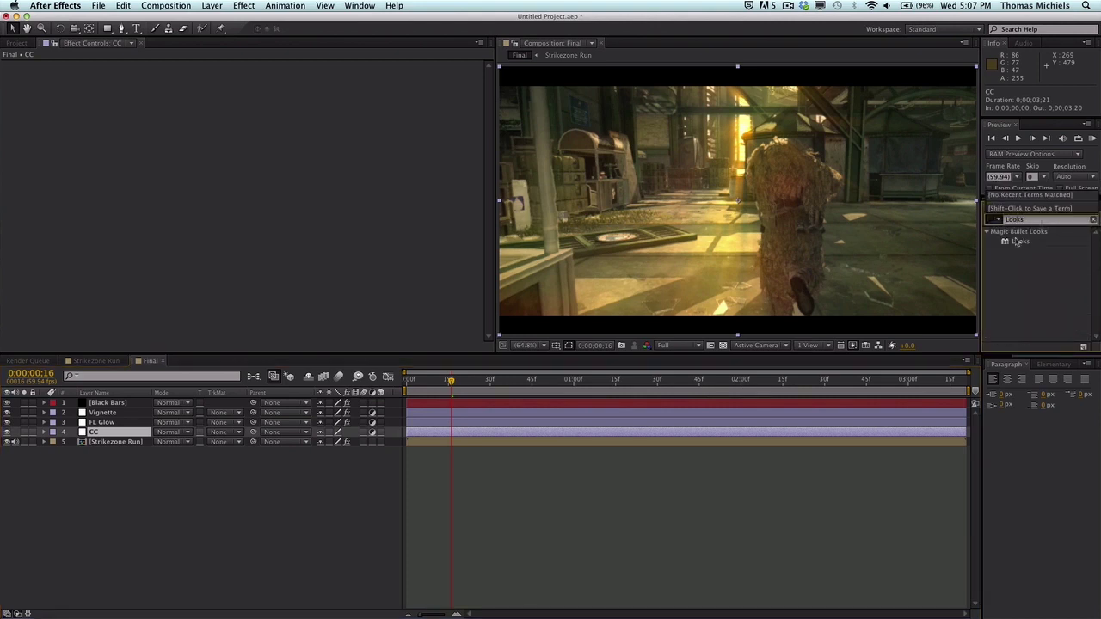
{"action": "left_click_drag", "start_coordinate": [1018, 242], "coordinate": [129, 432]}
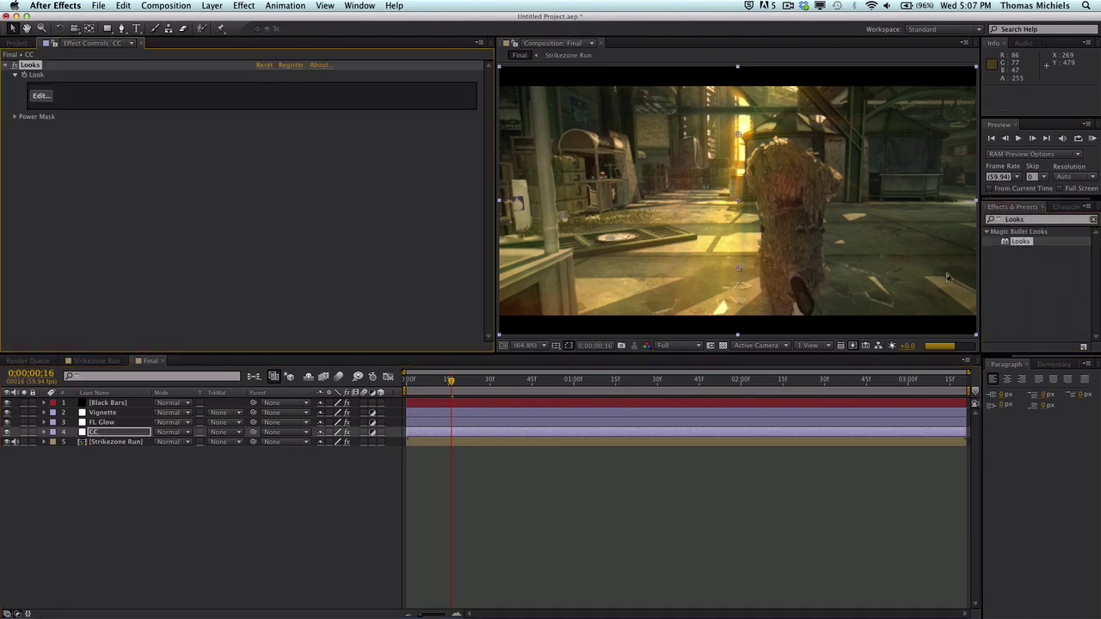
{"action": "left_click", "coordinate": [120, 435]}
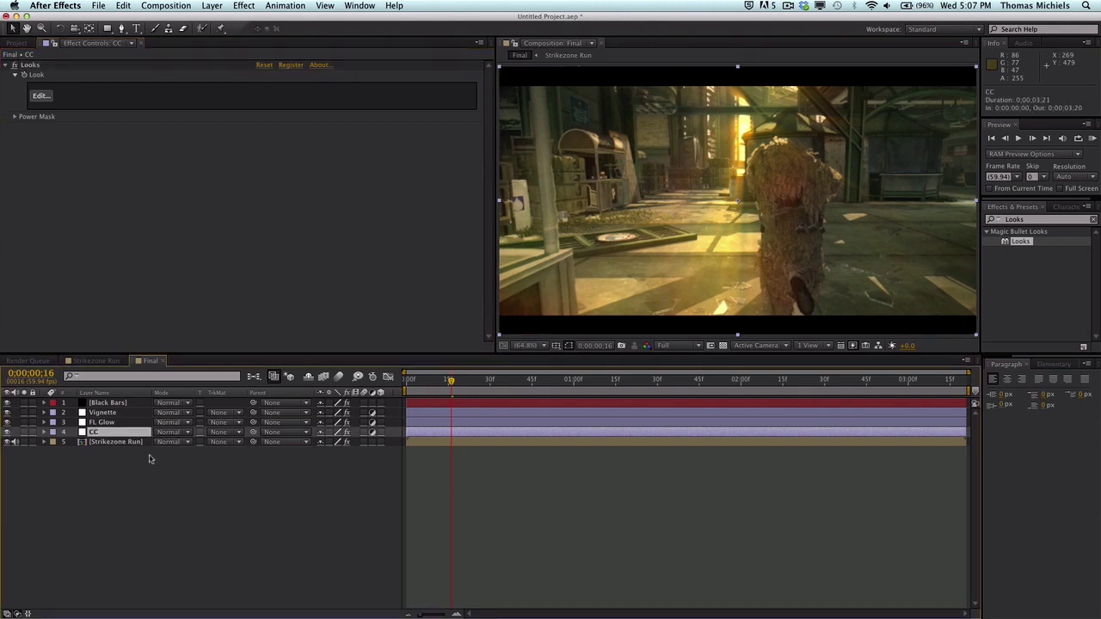
{"action": "left_click", "coordinate": [39, 95]}
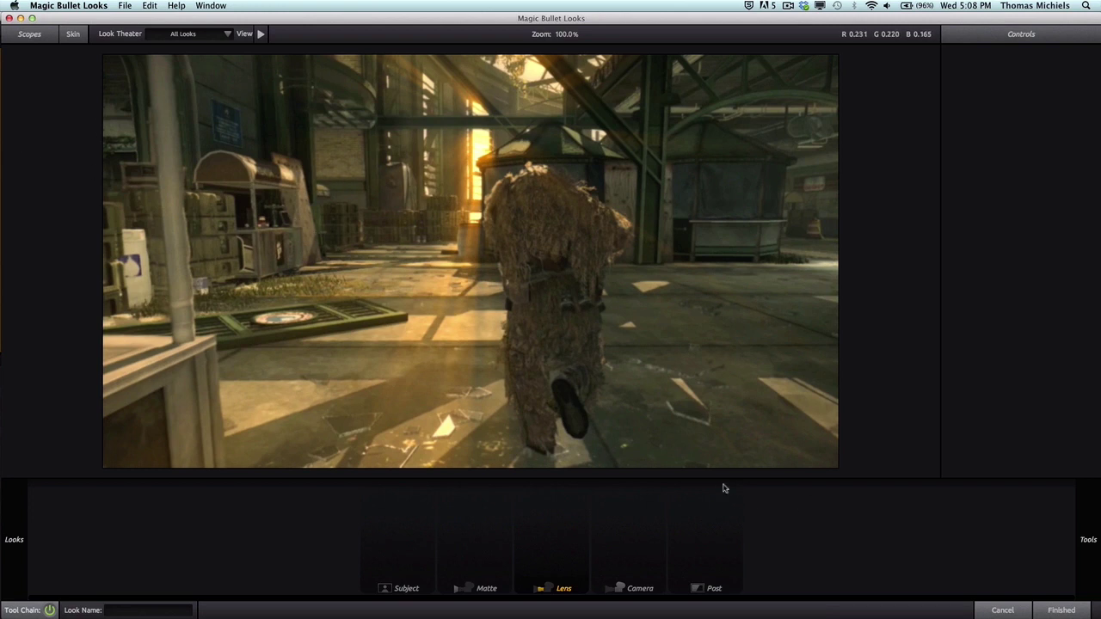
Browse the Camera, Lens, Matte and Subject tools, then apply the Gamma Sep by Tawm look
{"action": "mouse_move", "coordinate": [1045, 347]}
{"action": "left_click", "coordinate": [1020, 470]}
{"action": "left_click", "coordinate": [959, 470]}
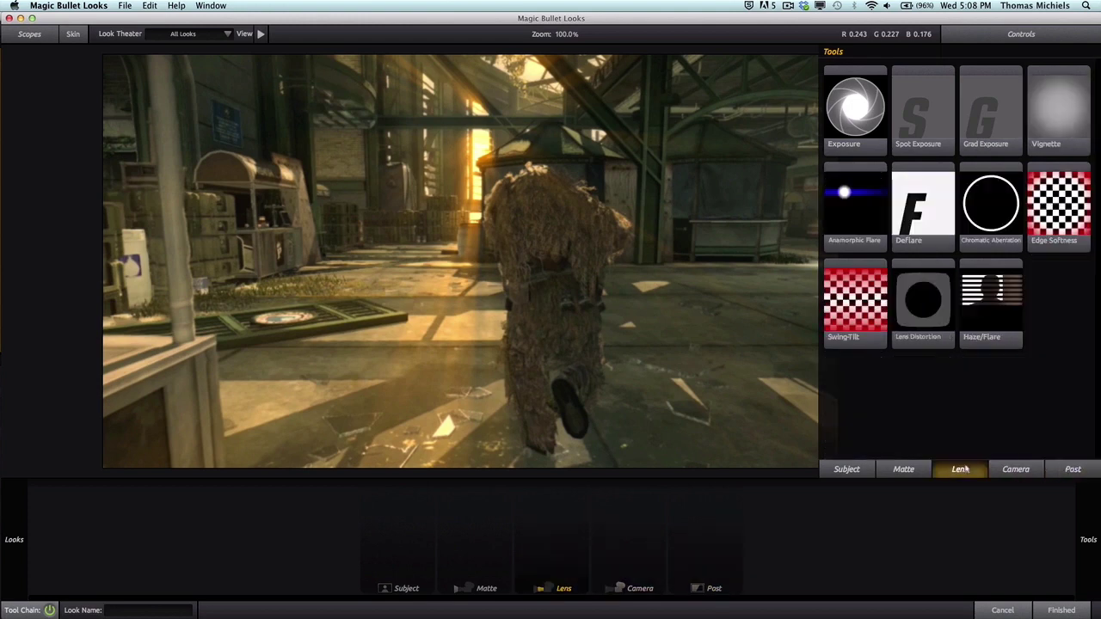
{"action": "left_click", "coordinate": [904, 469]}
{"action": "left_click", "coordinate": [847, 470]}
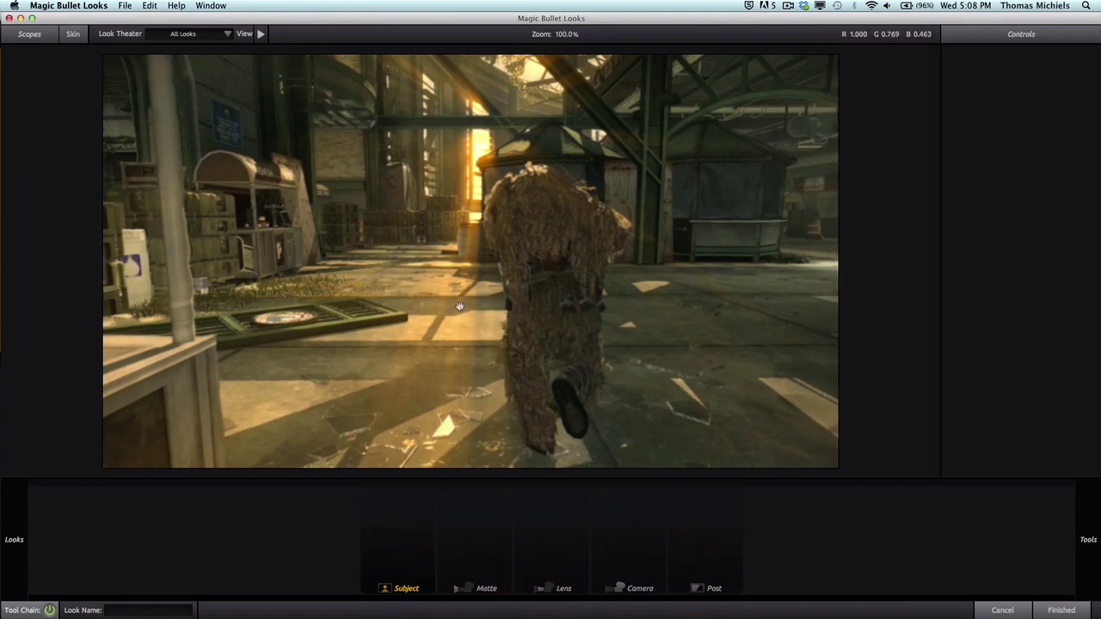
{"action": "mouse_move", "coordinate": [3, 169]}
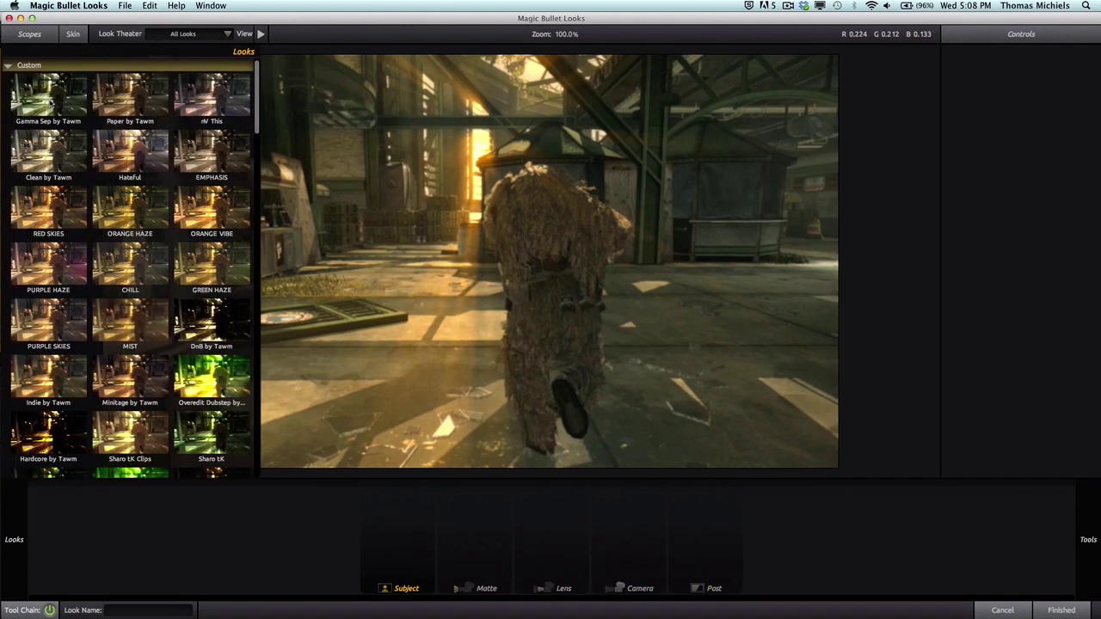
{"action": "left_click", "coordinate": [52, 103]}
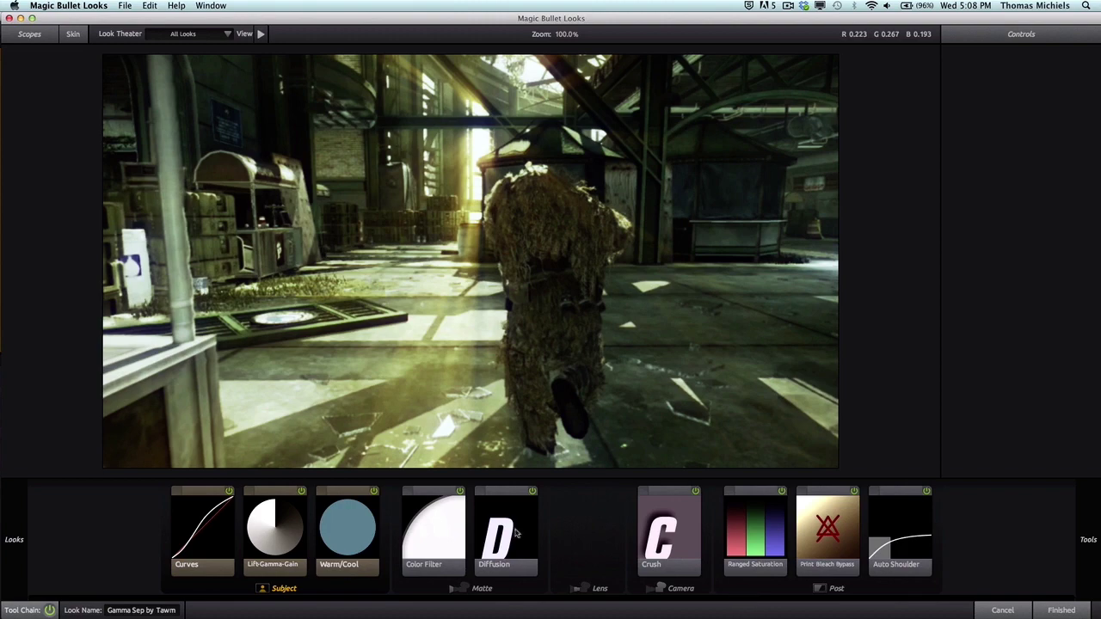
{"action": "left_click", "coordinate": [1062, 610]}
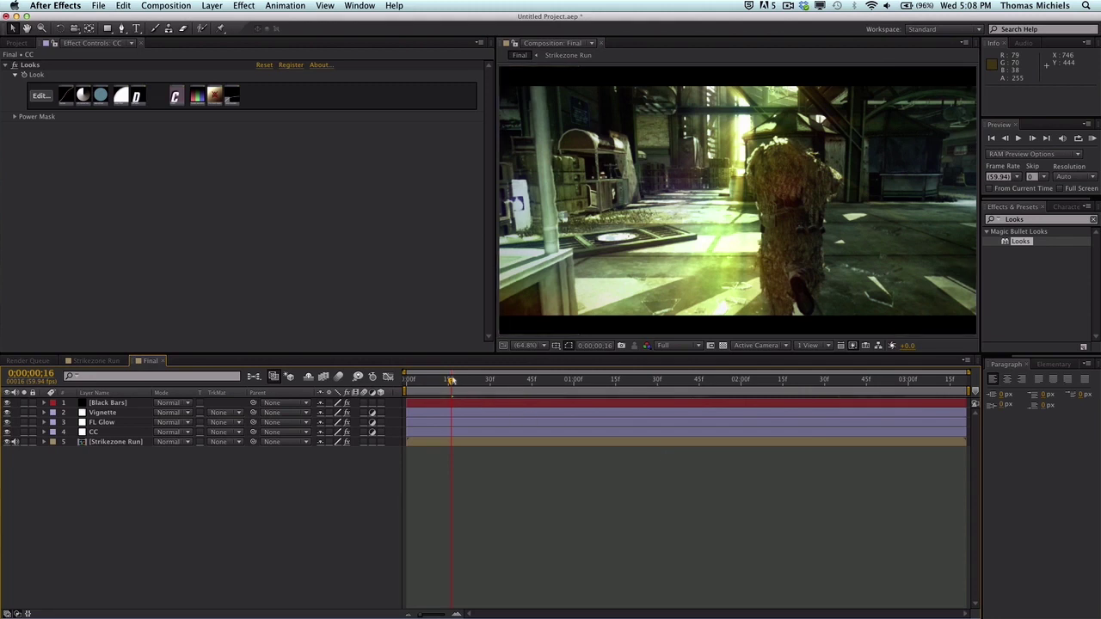
{"action": "left_click", "coordinate": [457, 381]}
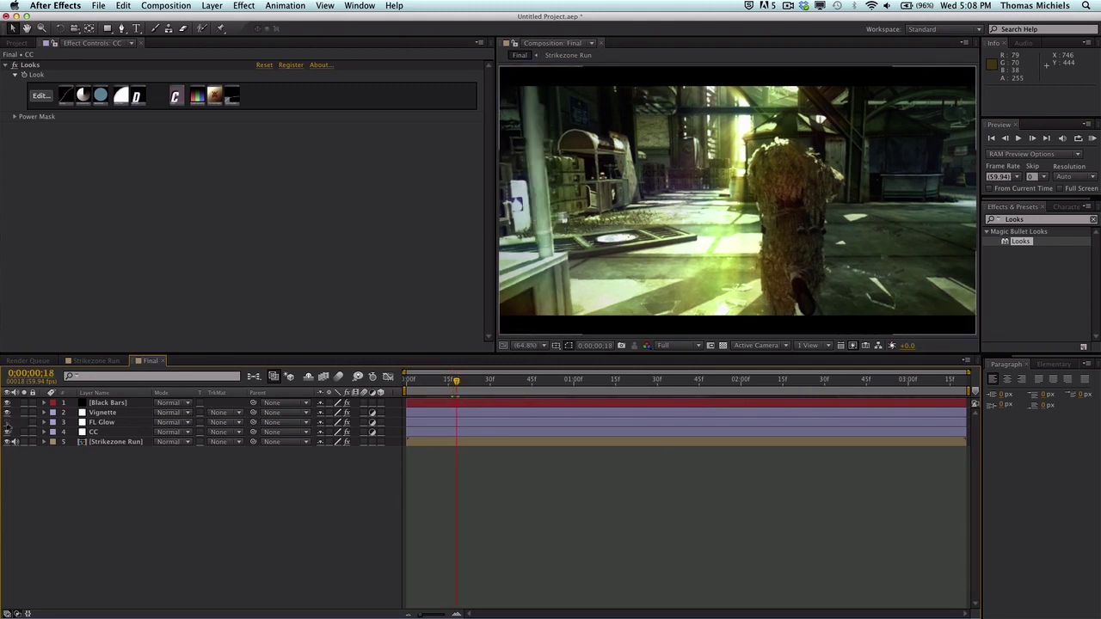
{"action": "left_click", "coordinate": [7, 431]}
{"action": "left_click", "coordinate": [7, 431]}
{"action": "left_click", "coordinate": [7, 431]}
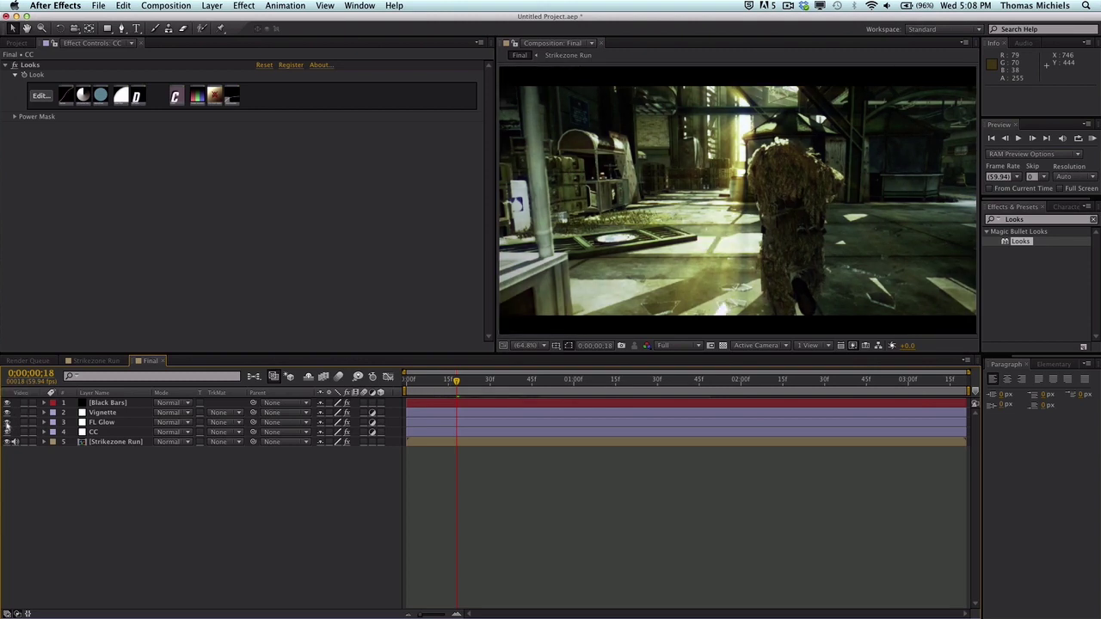
{"action": "left_click", "coordinate": [7, 431]}
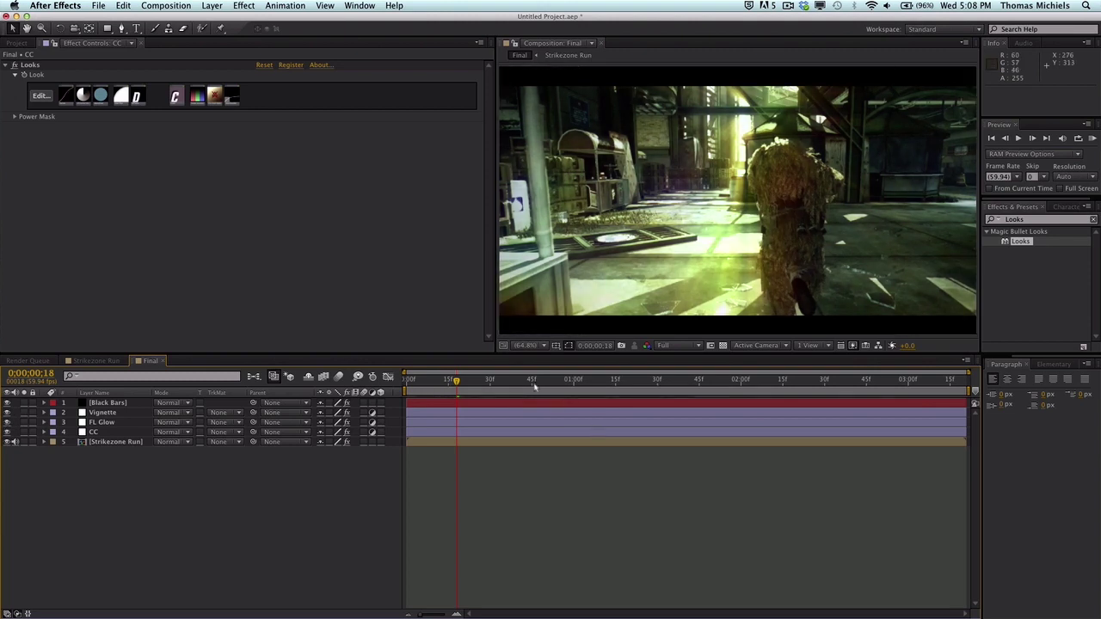
{"action": "left_click_drag", "start_coordinate": [580, 380], "coordinate": [759, 380]}
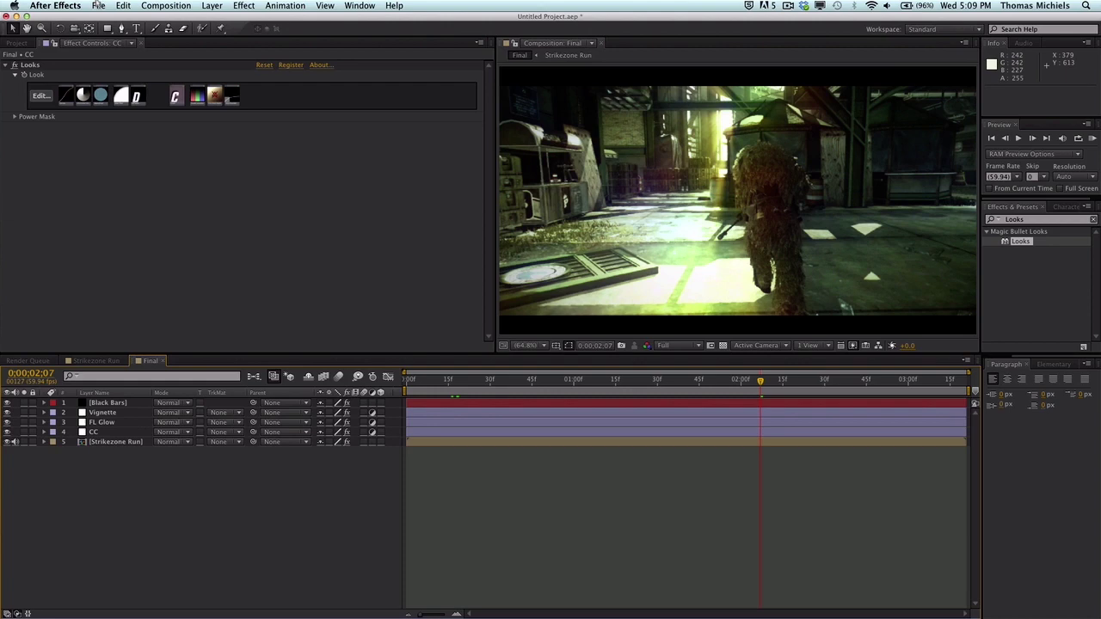
{"action": "left_click", "coordinate": [98, 5]}
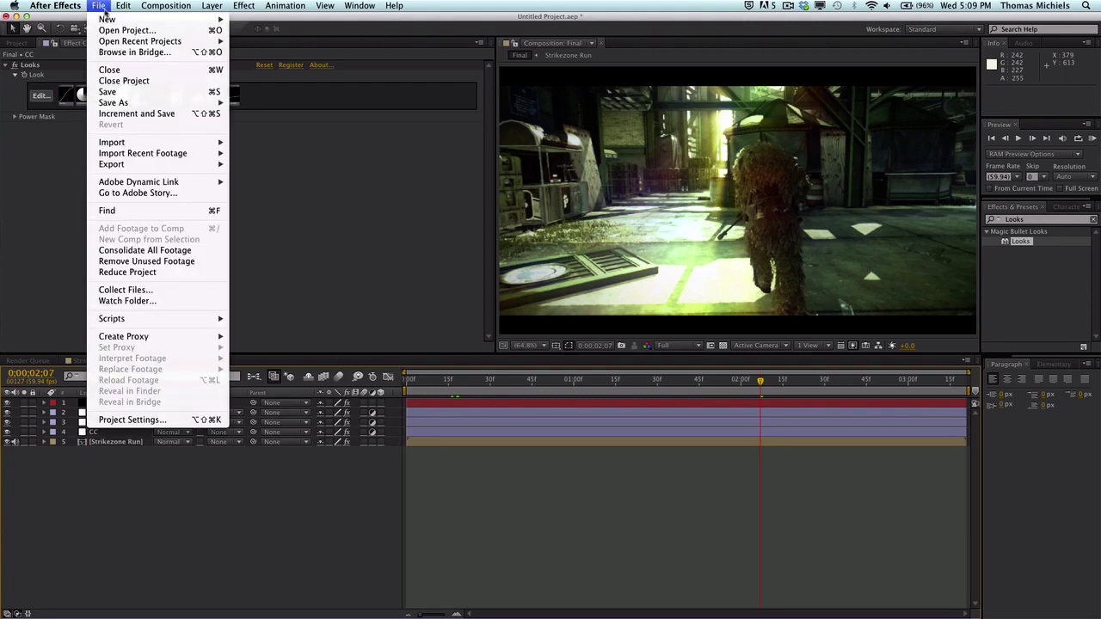
{"action": "mouse_move", "coordinate": [157, 166]}
{"action": "left_click", "coordinate": [274, 165]}
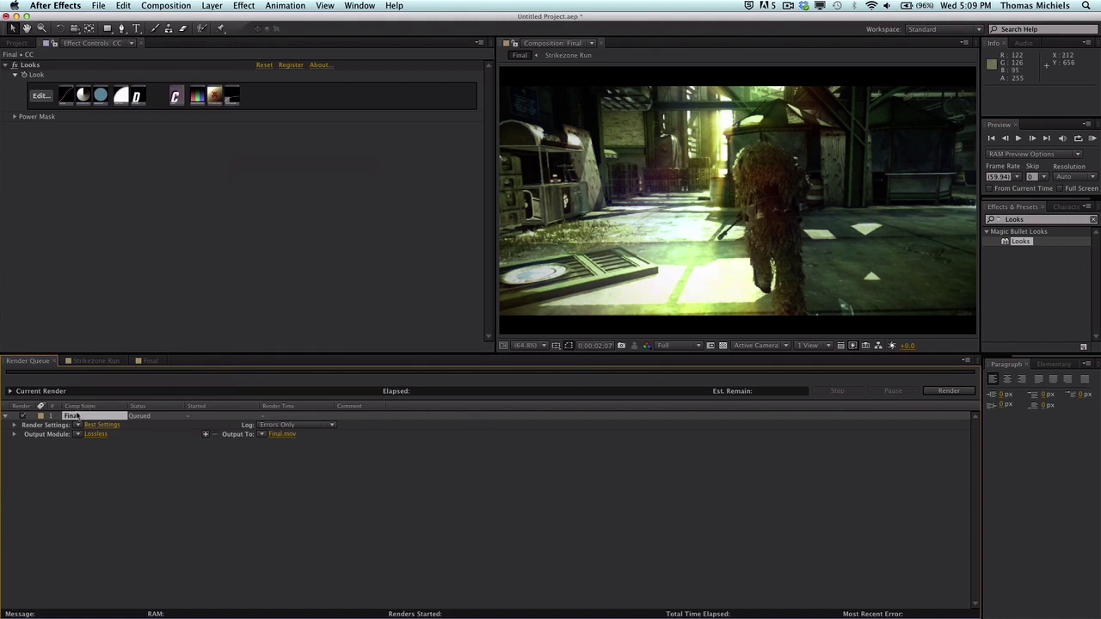
{"action": "key", "text": "Delete"}
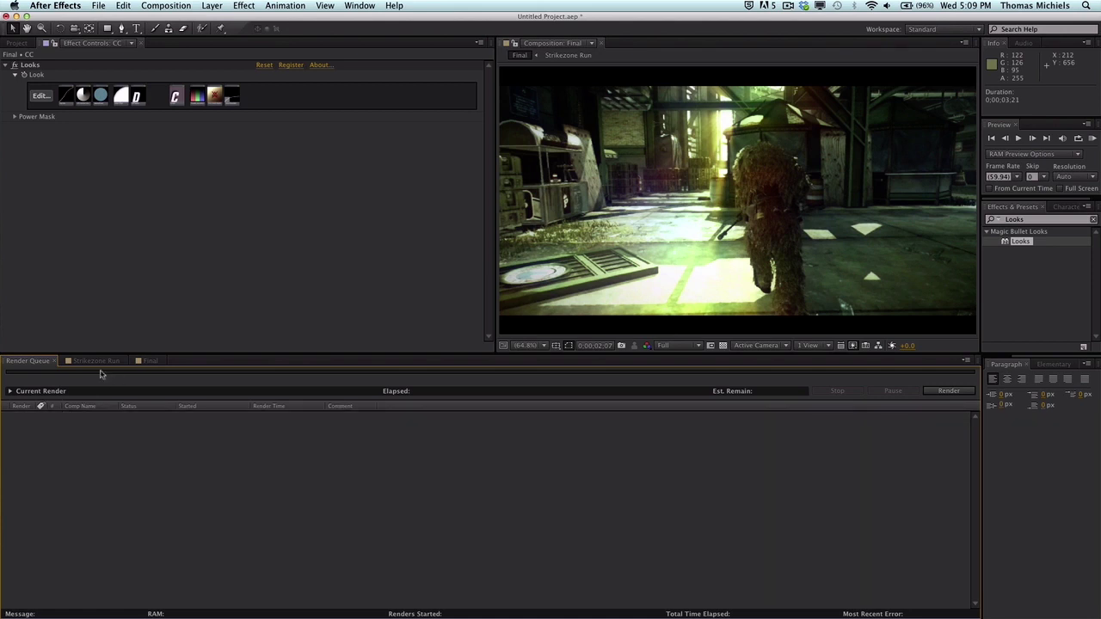
{"action": "left_click", "coordinate": [152, 361]}
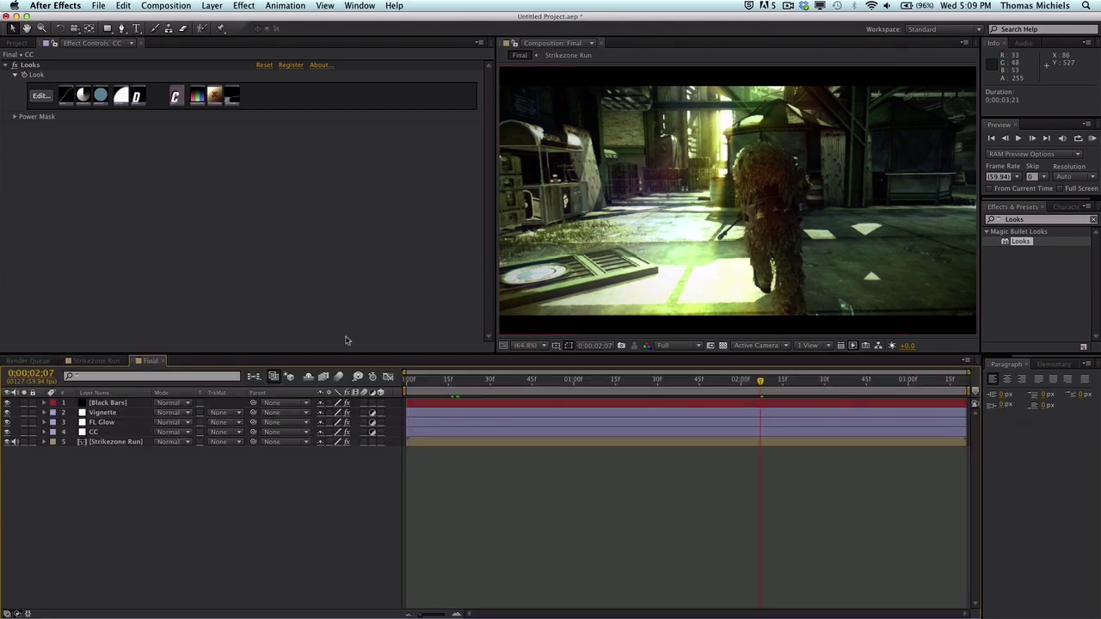